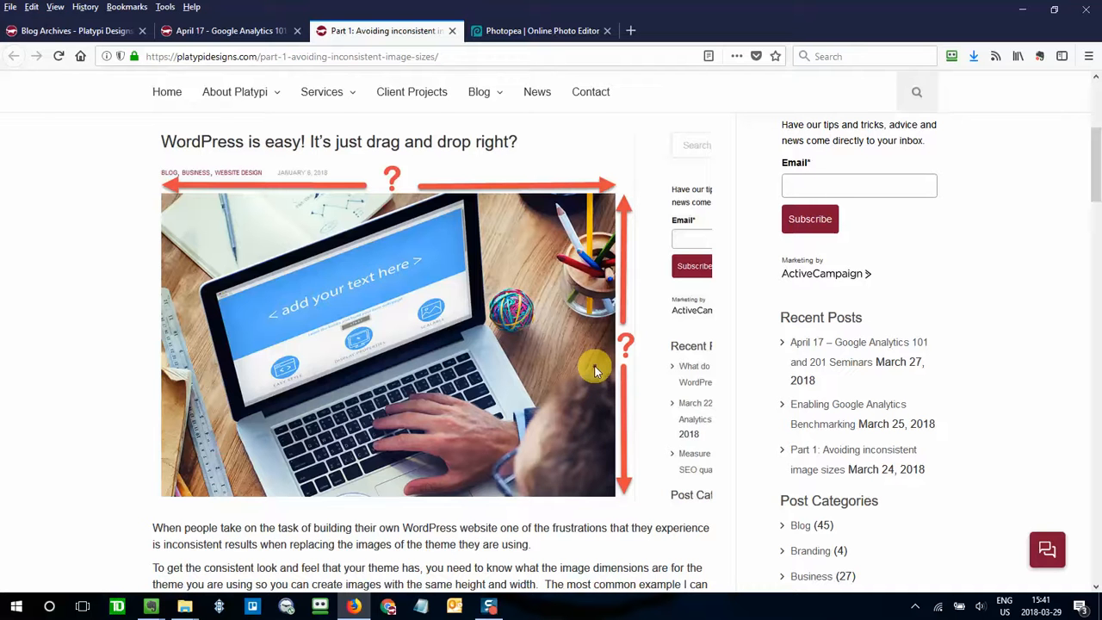
- Examine how the post images are sized in the Google Analytics seminar article and on the blog archive page
{"action": "left_click", "coordinate": [226, 31]}
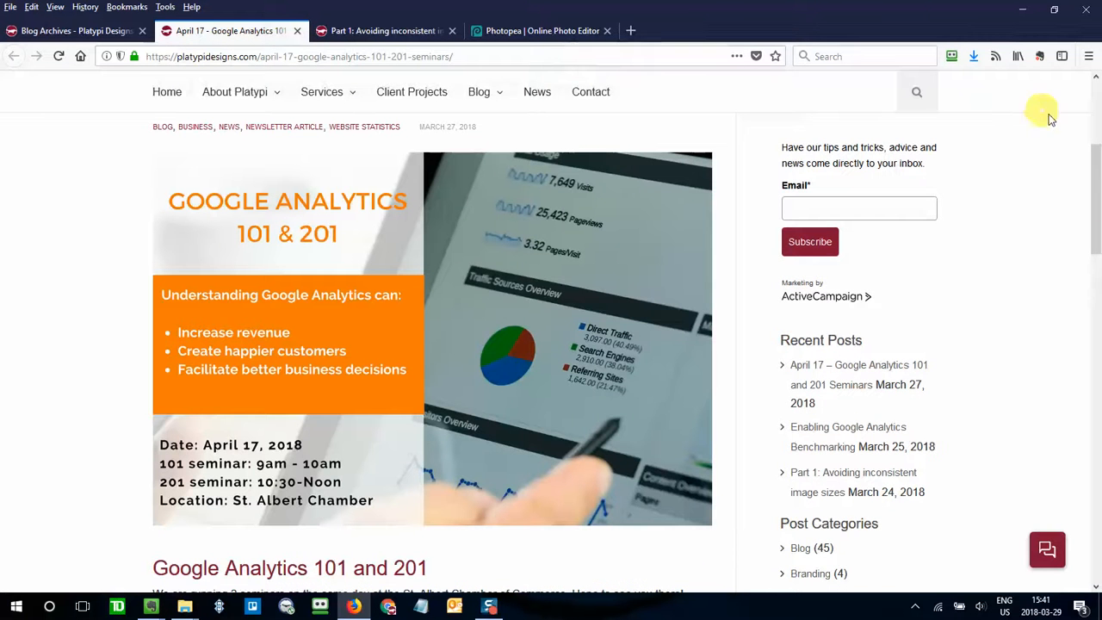
{"action": "mouse_move", "coordinate": [1098, 196]}
{"action": "left_mouse_down"}
{"action": "mouse_move", "coordinate": [1096, 131]}
{"action": "mouse_move", "coordinate": [1098, 196]}
{"action": "left_mouse_up"}
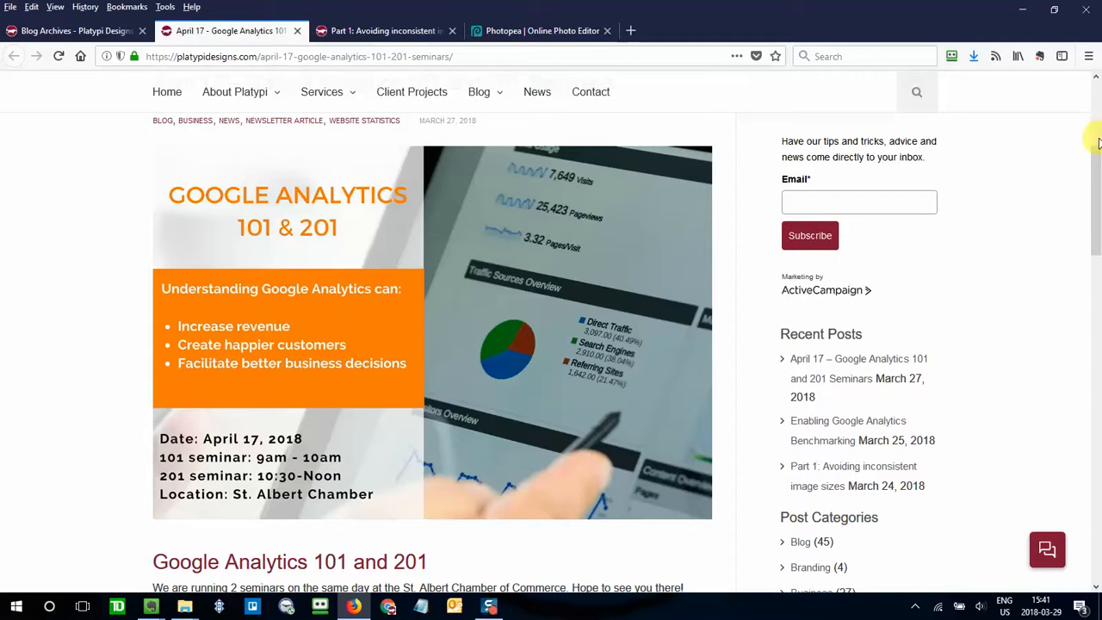
{"action": "left_click_drag", "start_coordinate": [1094, 153], "coordinate": [1093, 123]}
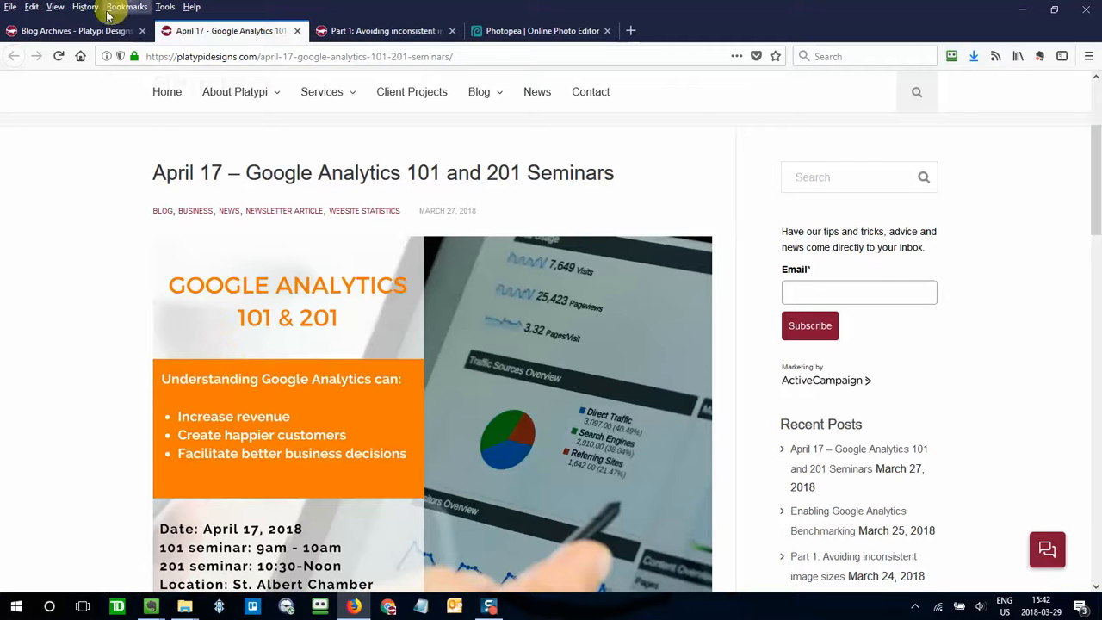
{"action": "left_click", "coordinate": [72, 36]}
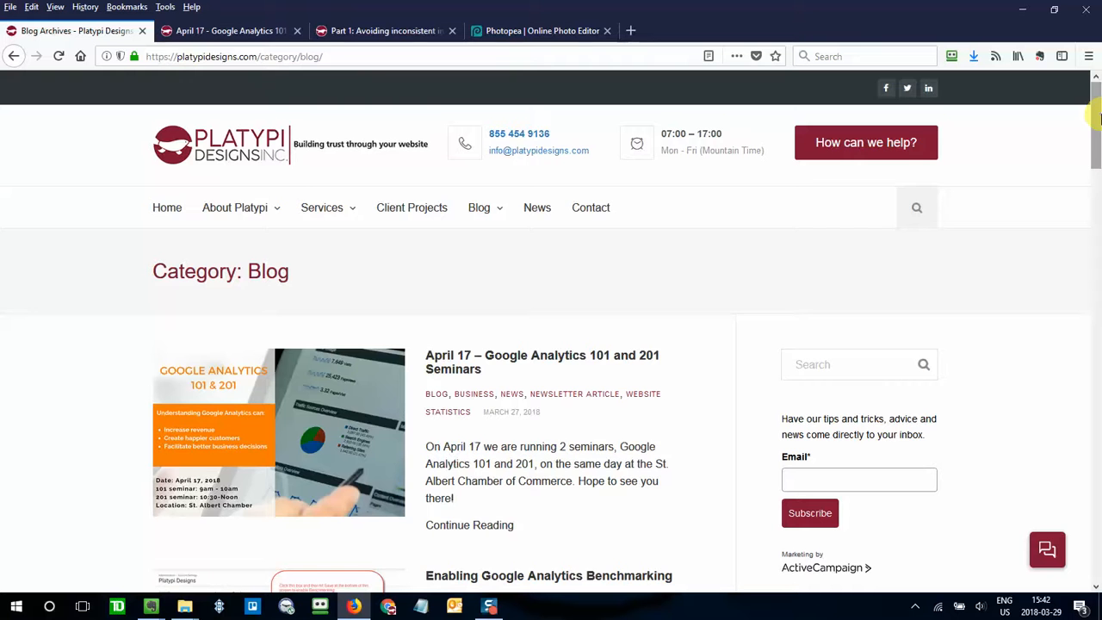
{"action": "left_click_drag", "start_coordinate": [1096, 119], "coordinate": [1096, 136]}
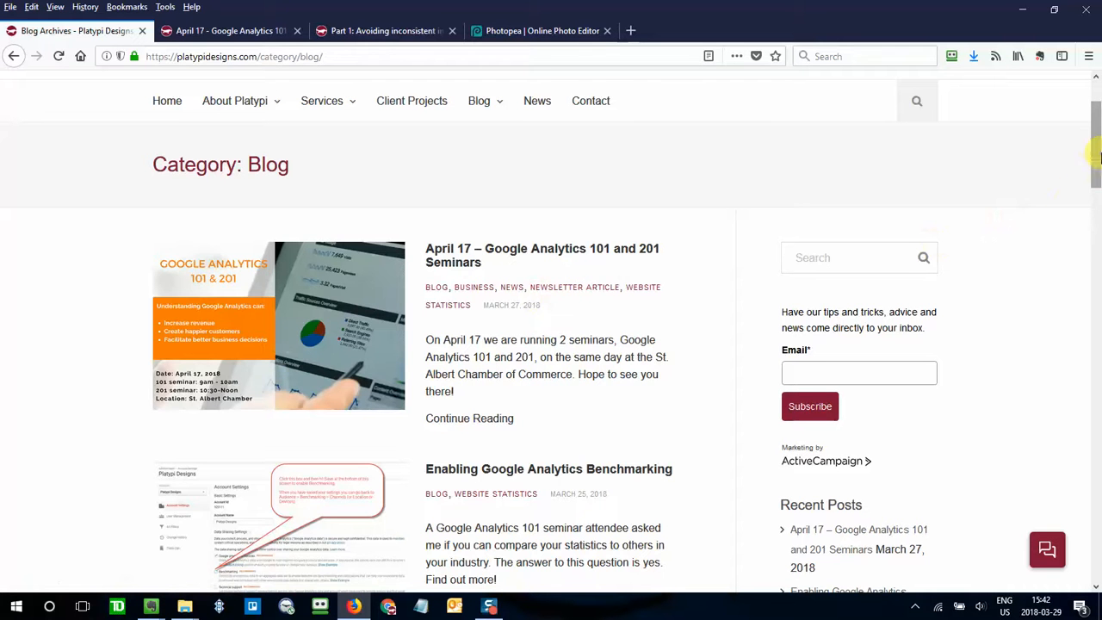
{"action": "left_click_drag", "start_coordinate": [1096, 152], "coordinate": [1097, 219]}
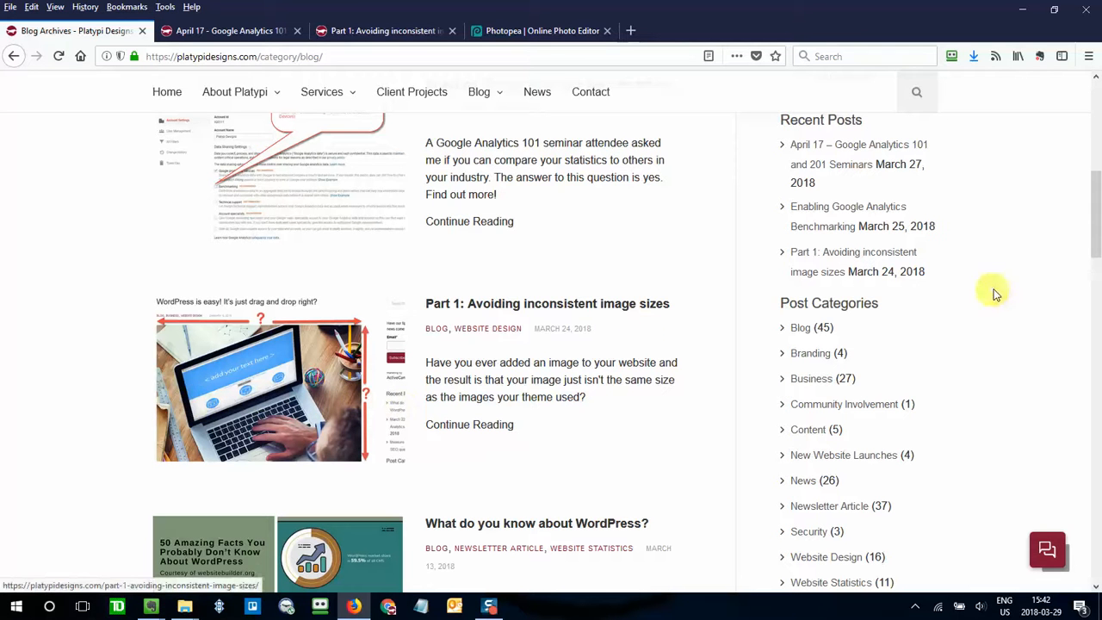
{"action": "left_click_drag", "start_coordinate": [1094, 234], "coordinate": [1096, 112]}
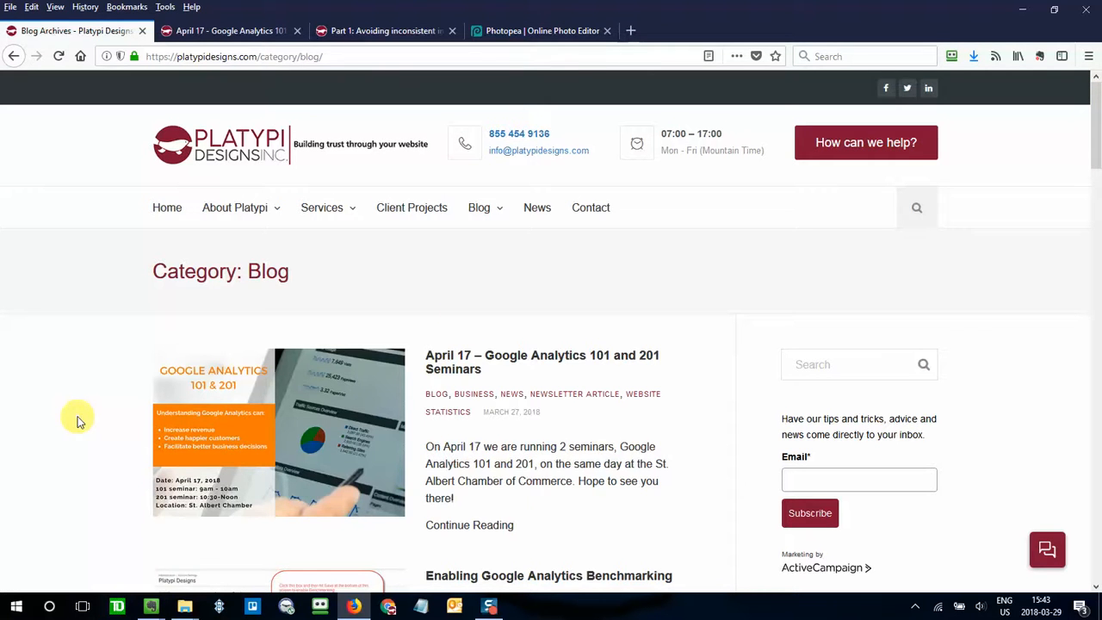
- Check the pixel dimensions of the Google Analytics seminar post's image in the blog archive
{"action": "right_click", "coordinate": [300, 380]}
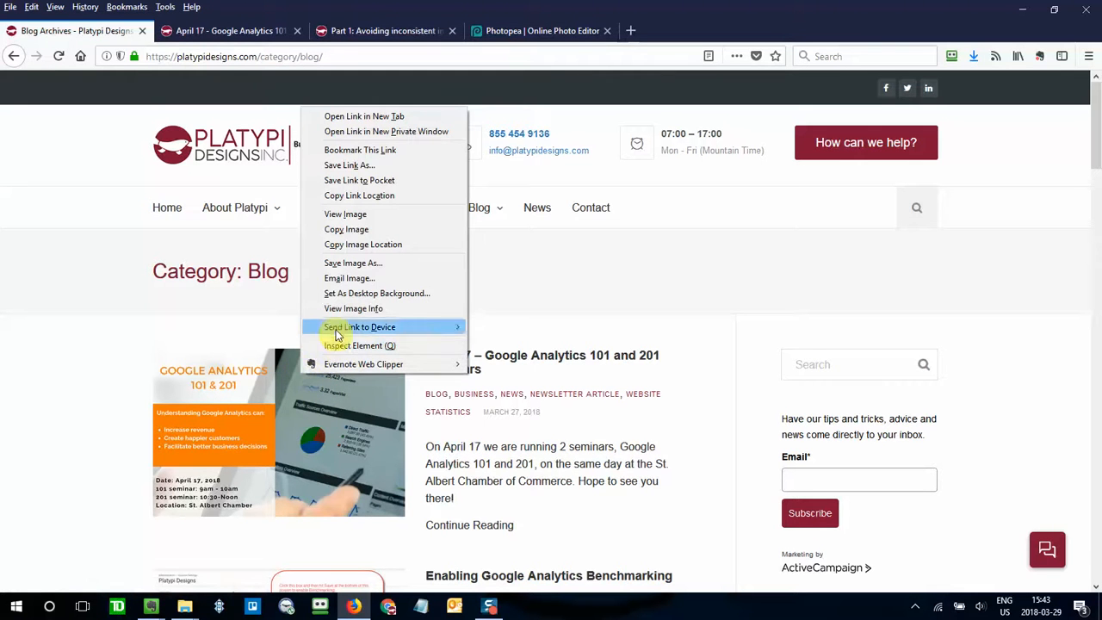
{"action": "left_click", "coordinate": [407, 314]}
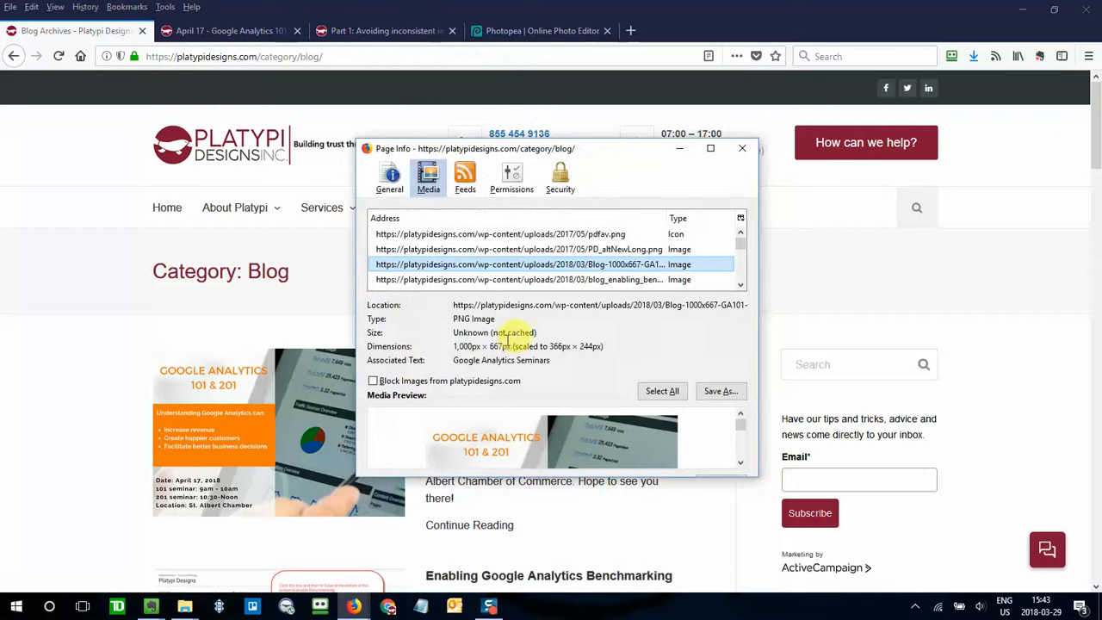
{"action": "left_click_drag", "start_coordinate": [514, 346], "coordinate": [452, 347]}
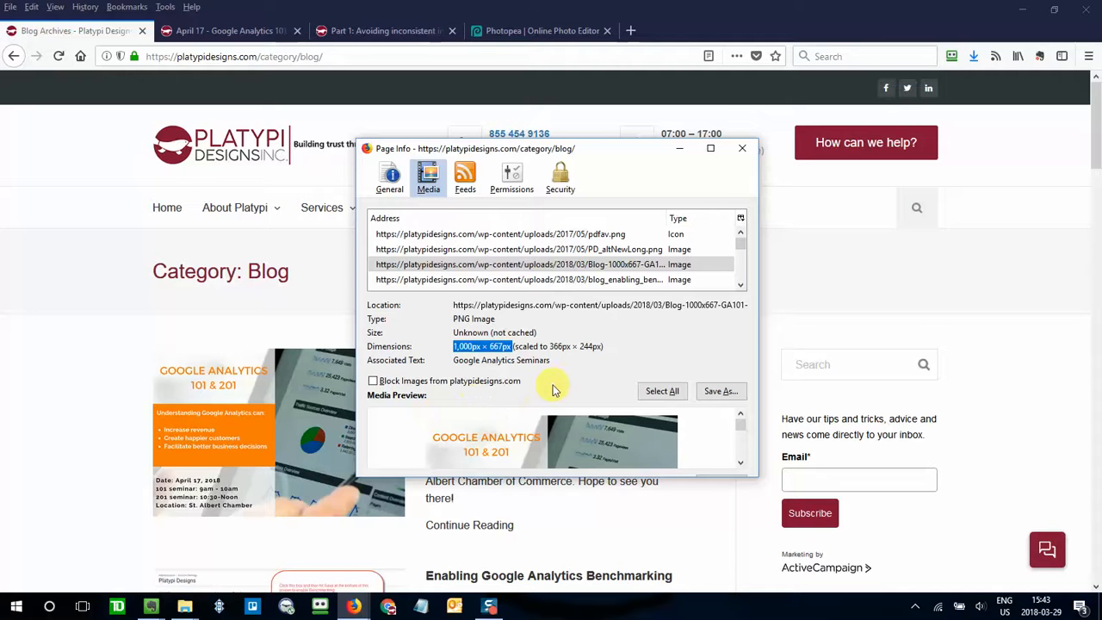
{"action": "left_click", "coordinate": [737, 151]}
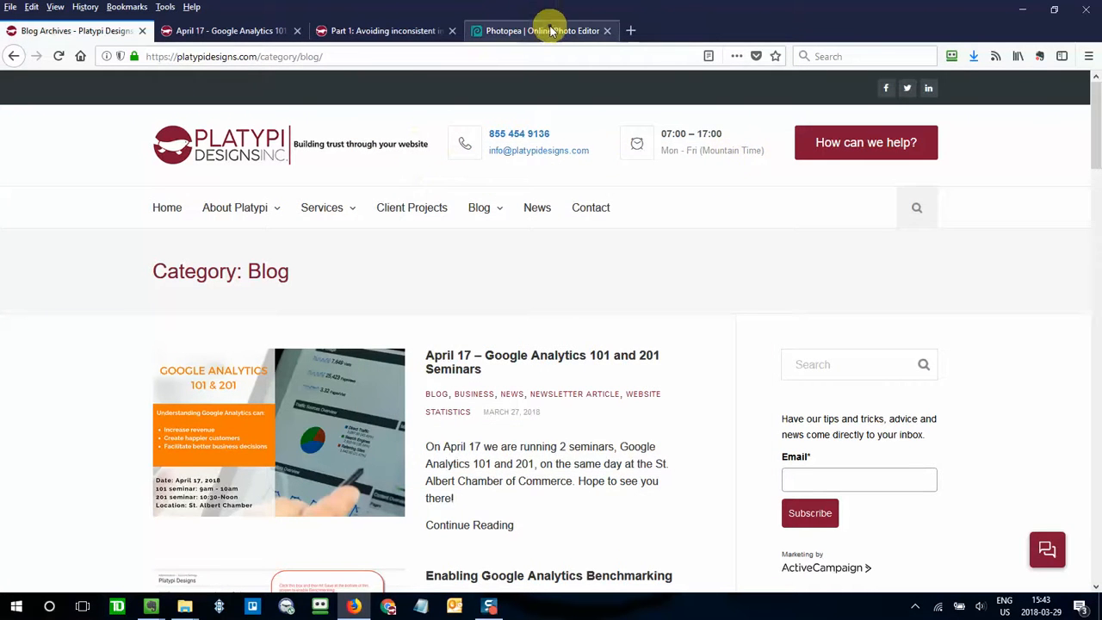
- Switch to Photopea and dismiss its introduction banner to reveal the full editor
{"action": "left_click", "coordinate": [556, 34]}
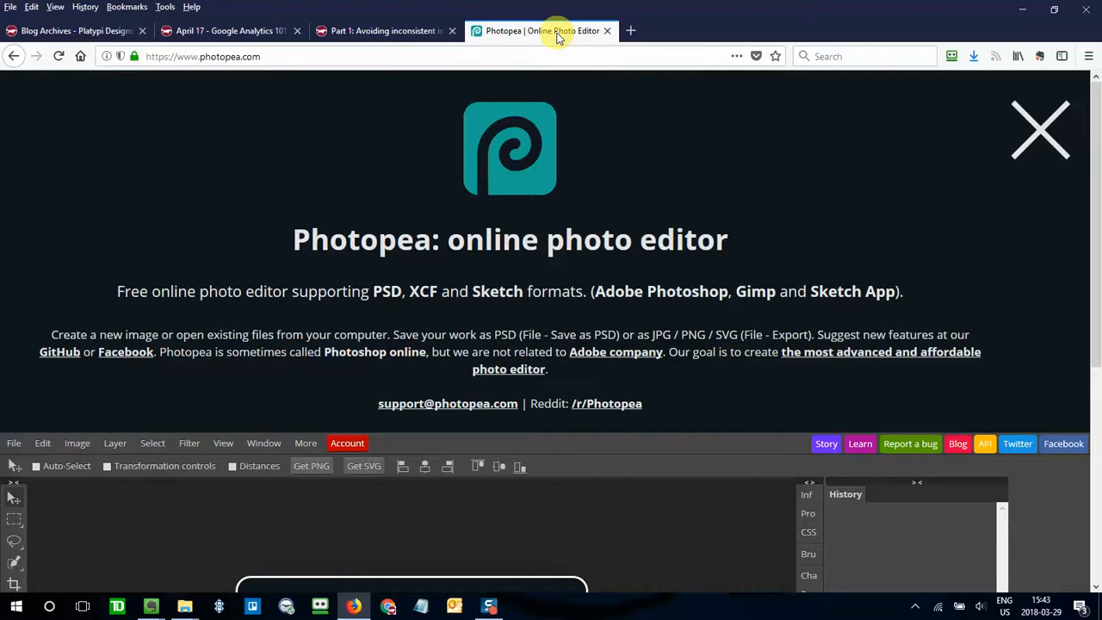
{"action": "left_click_drag", "start_coordinate": [274, 56], "coordinate": [172, 55]}
{"action": "left_click", "coordinate": [271, 56]}
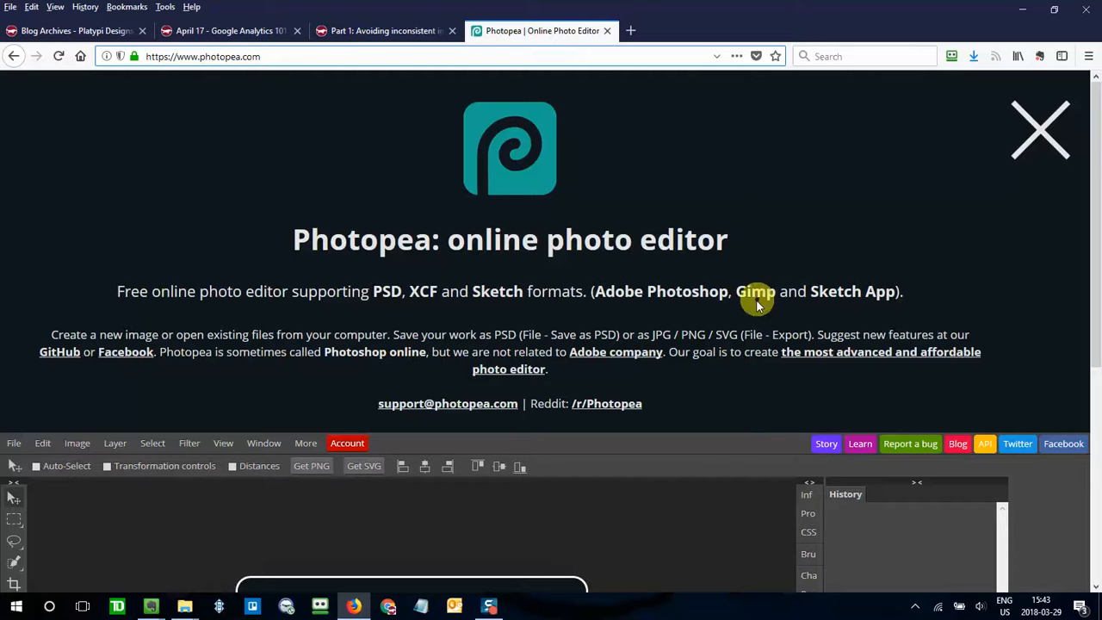
{"action": "left_click", "coordinate": [1041, 134]}
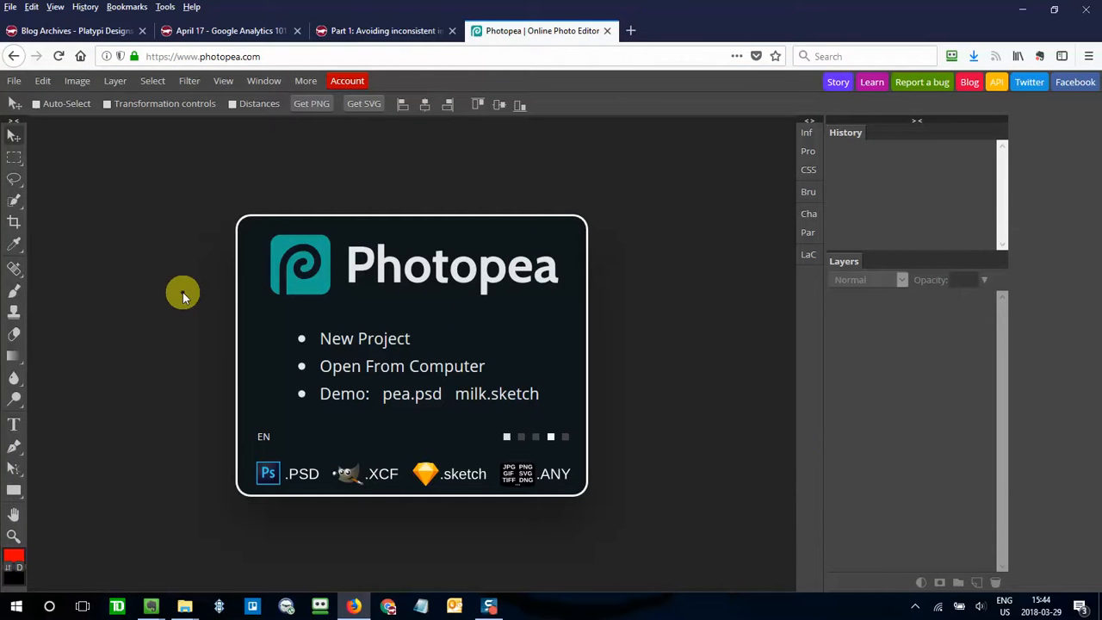
- Create a new project named blog_waterfall, 1000 px wide and 667 px high, with a white background
{"action": "right_click", "coordinate": [14, 158]}
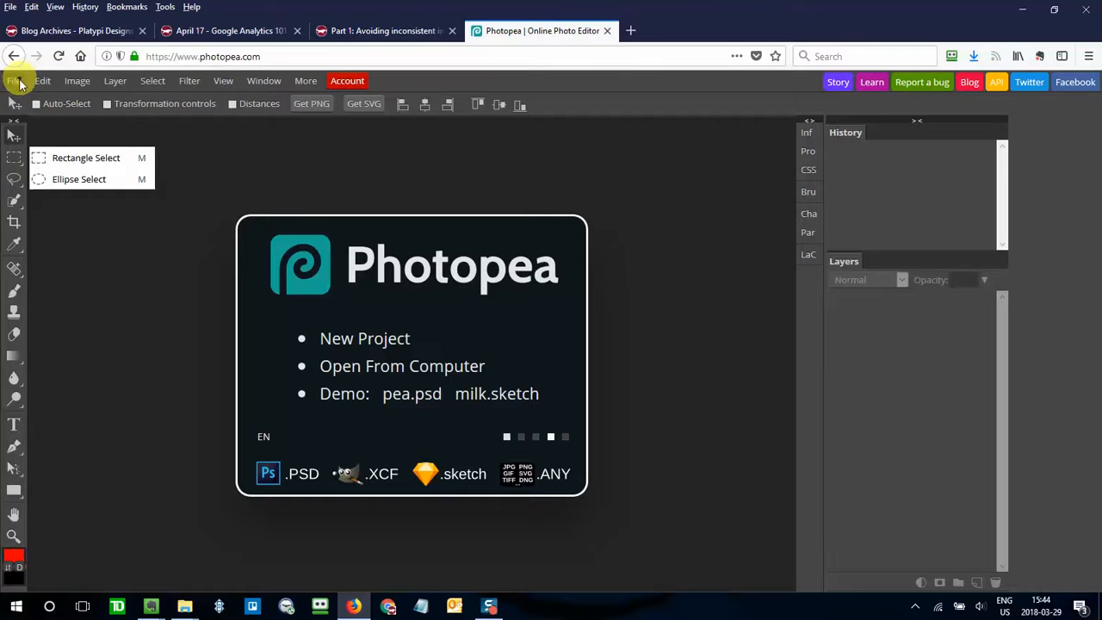
{"action": "left_click", "coordinate": [18, 84]}
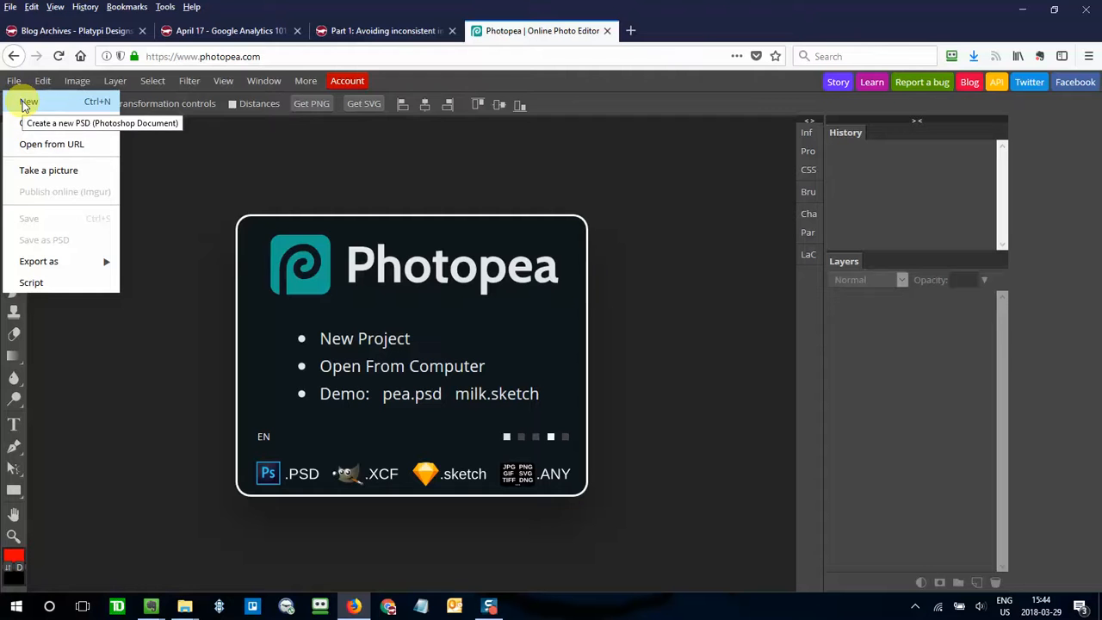
{"action": "left_click", "coordinate": [27, 102]}
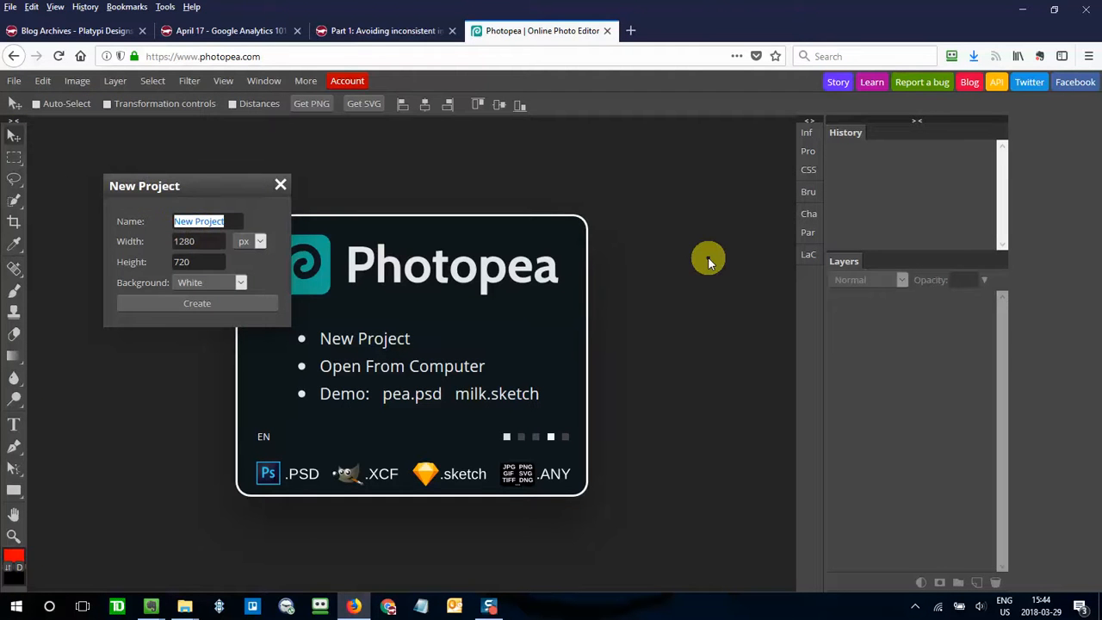
{"action": "type", "text": "blog"}
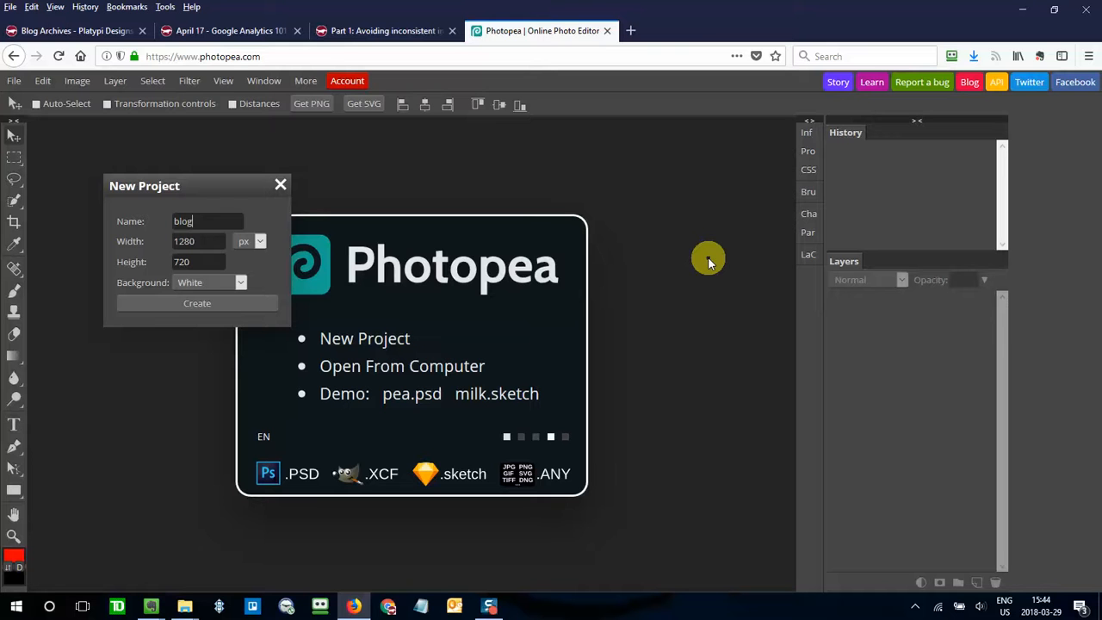
{"action": "type", "text": "_waterfall"}
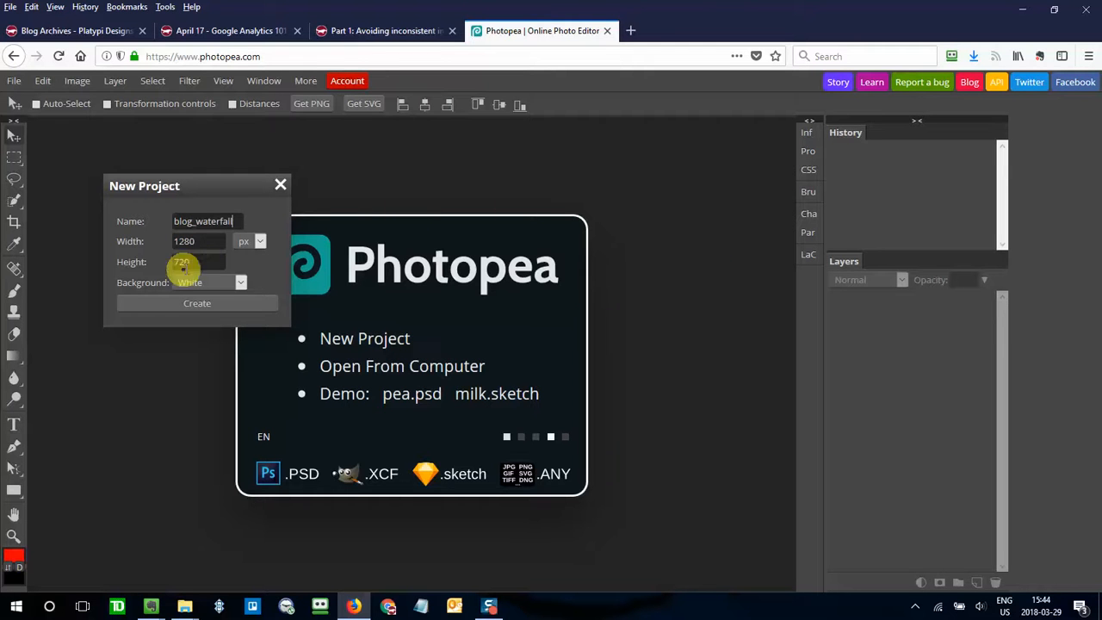
{"action": "double_click", "coordinate": [170, 242]}
{"action": "type", "text": "1000"}
{"action": "double_click", "coordinate": [204, 263]}
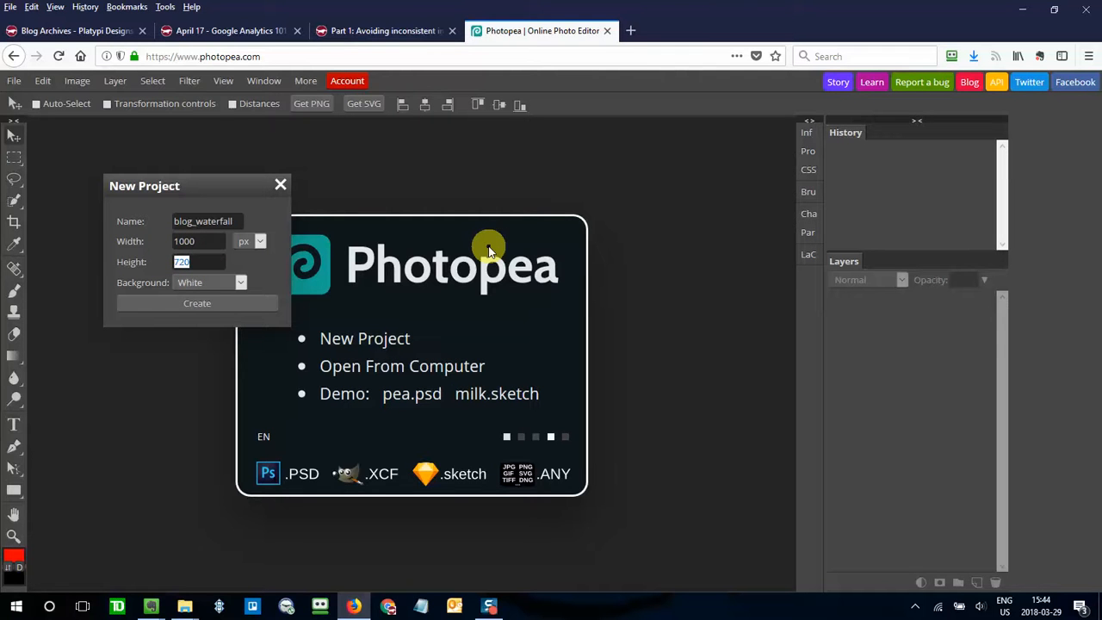
{"action": "type", "text": "667"}
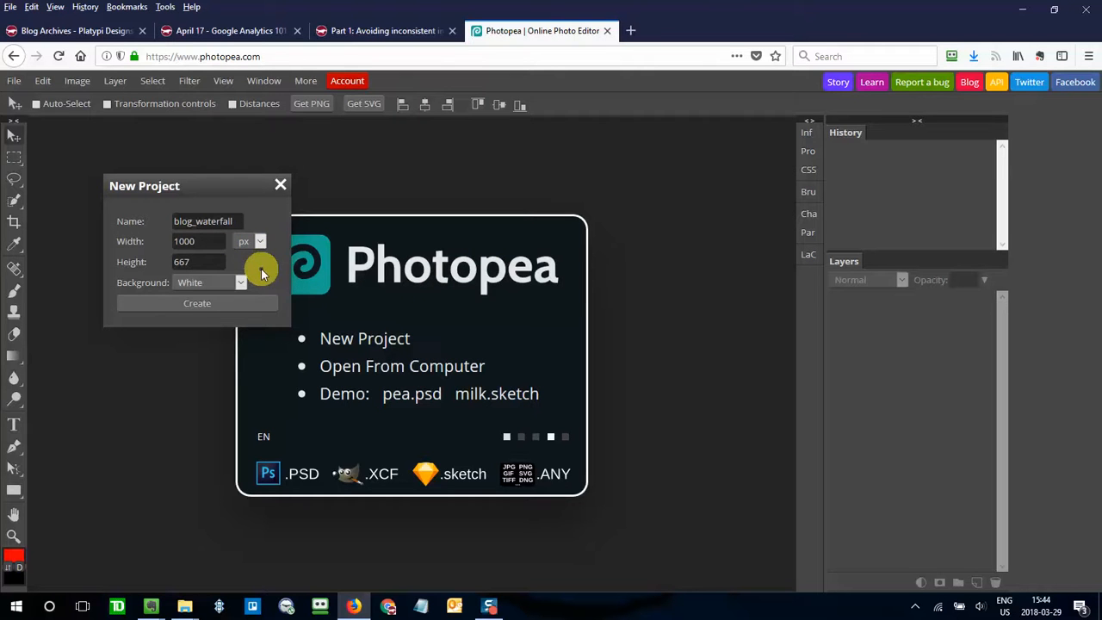
{"action": "left_click", "coordinate": [198, 302]}
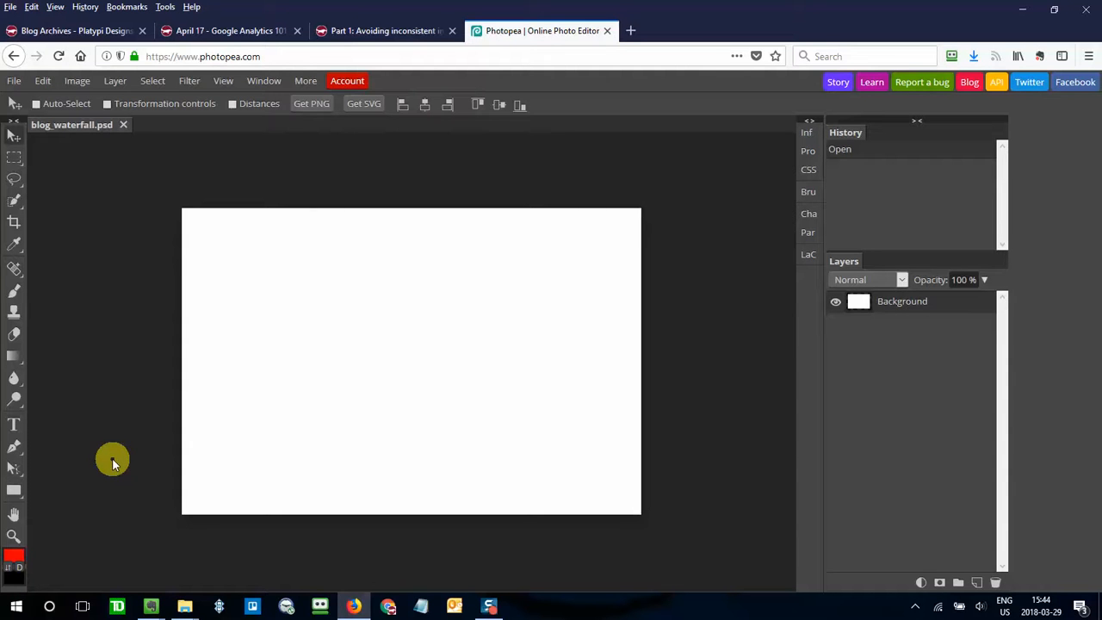
- Open the photo IMG_20170511_135219.jpg from the Desktop folder
{"action": "left_click", "coordinate": [13, 82]}
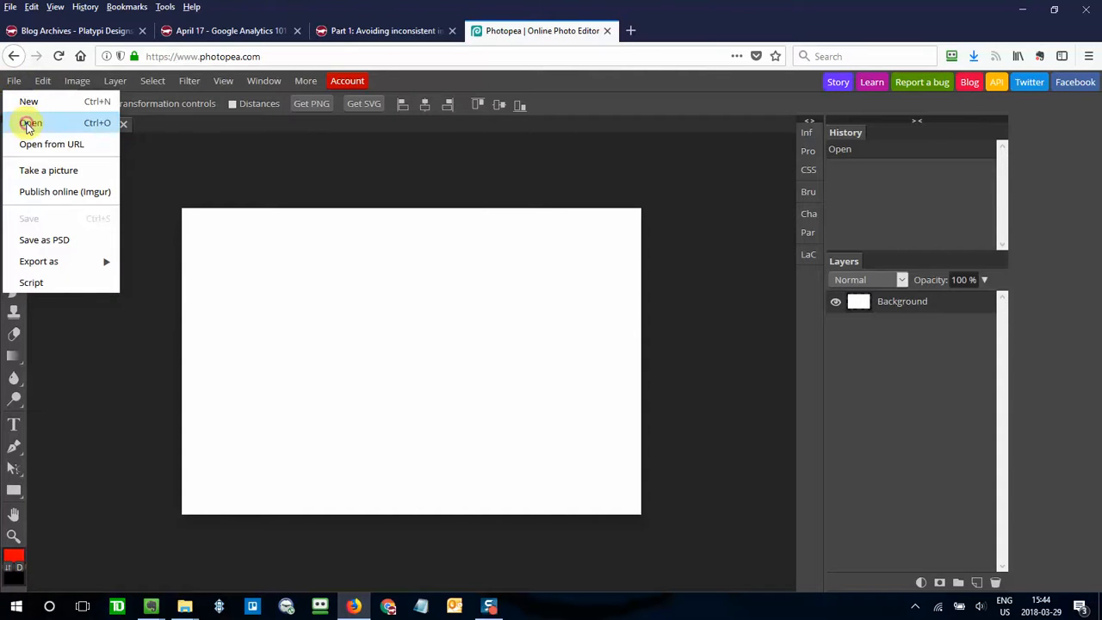
{"action": "left_click", "coordinate": [30, 120]}
{"action": "left_click_drag", "start_coordinate": [539, 115], "coordinate": [532, 178]}
{"action": "left_click", "coordinate": [230, 195]}
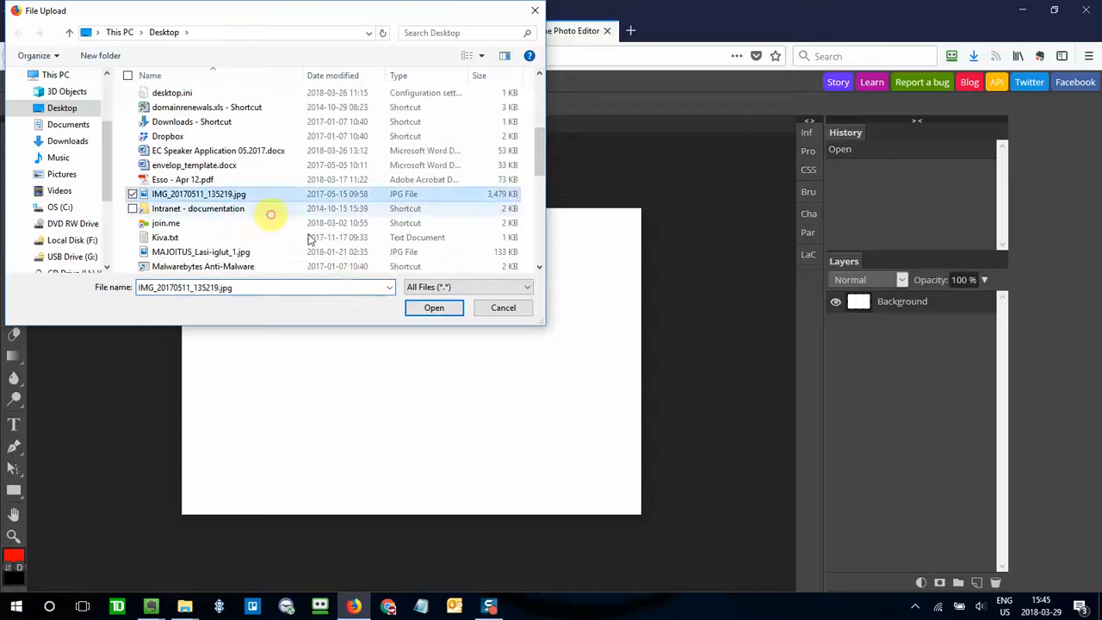
{"action": "left_click", "coordinate": [431, 308]}
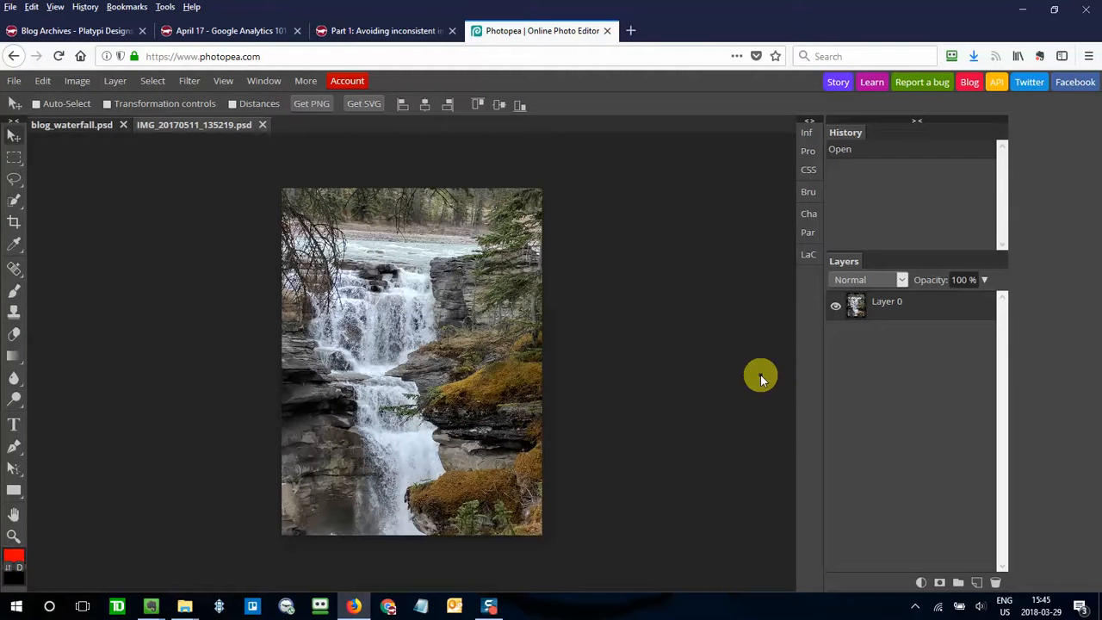
- Compare the blank blog_waterfall canvas with the opened waterfall photo
{"action": "left_click", "coordinate": [108, 129]}
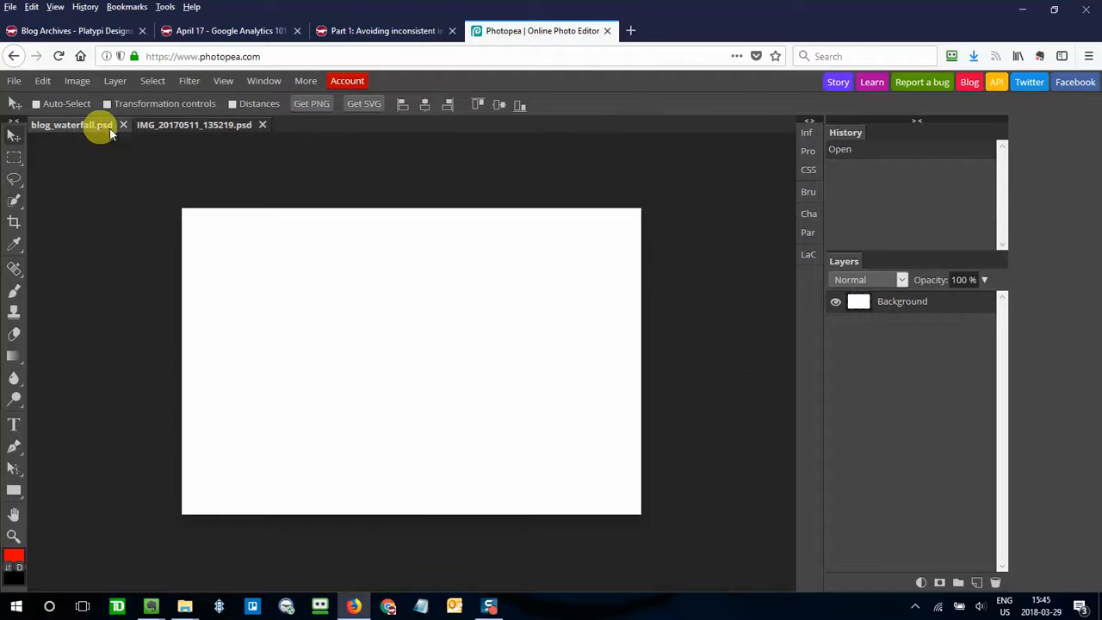
{"action": "left_click", "coordinate": [164, 125]}
{"action": "left_click", "coordinate": [92, 127]}
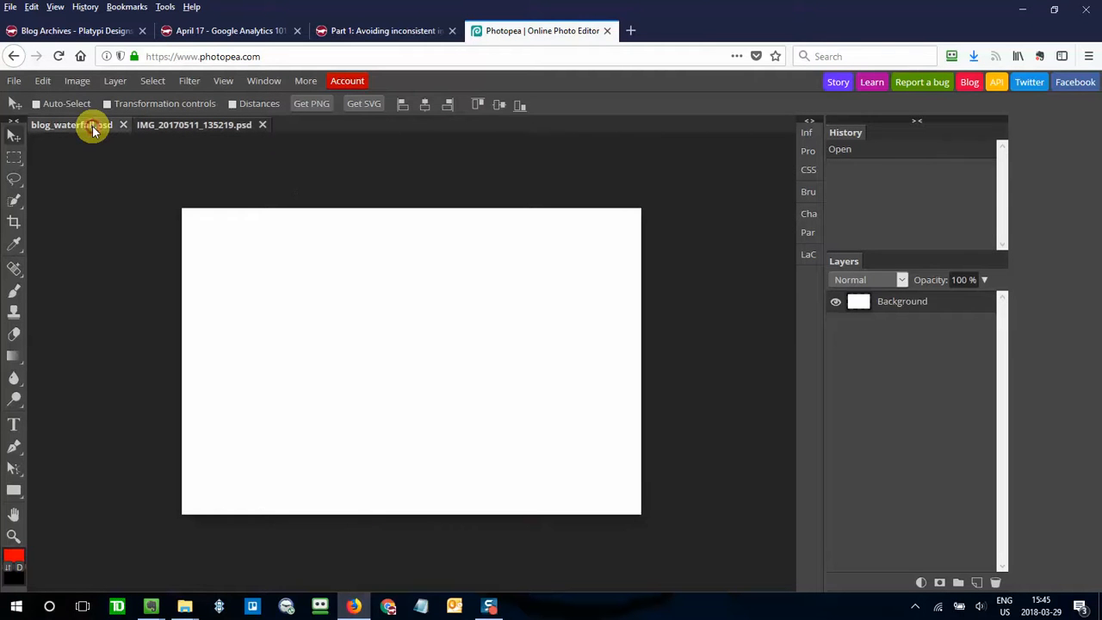
{"action": "left_click", "coordinate": [164, 128]}
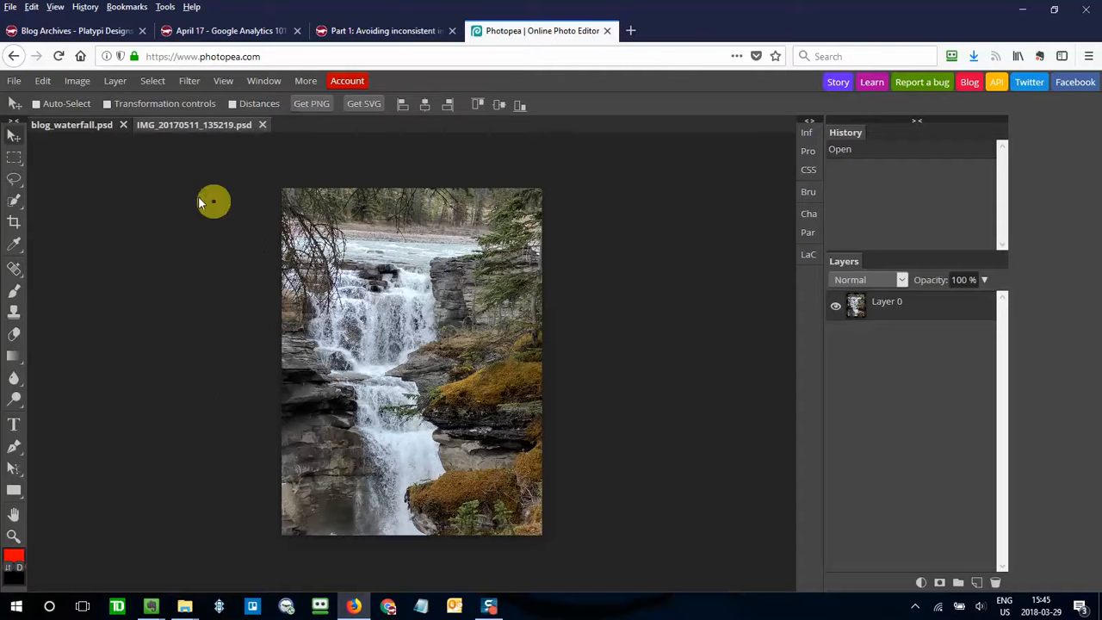
{"action": "left_click", "coordinate": [90, 129]}
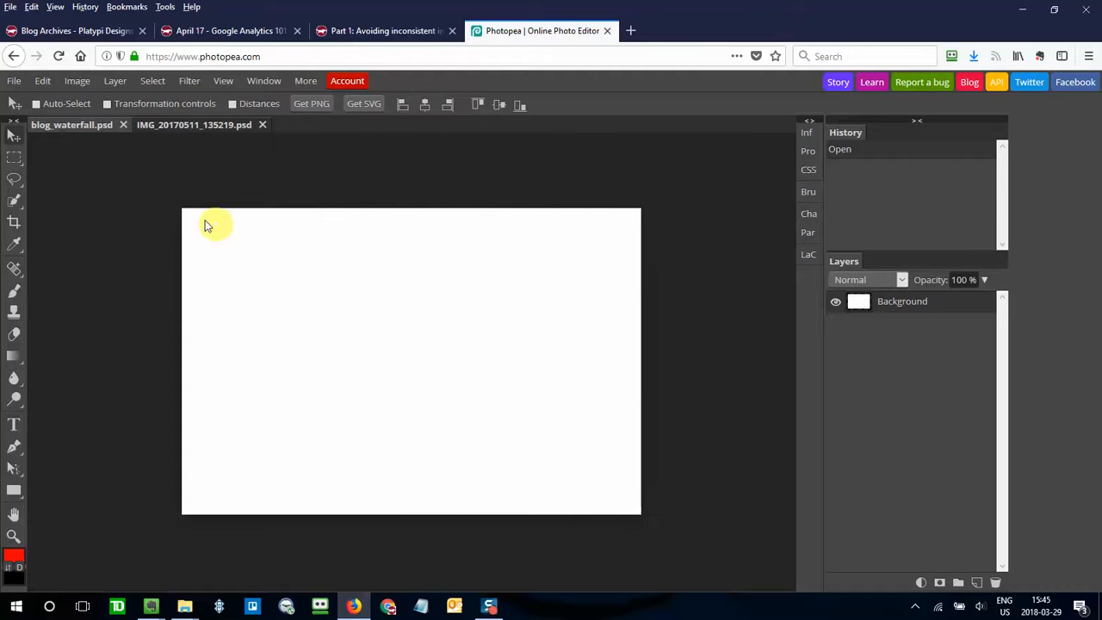
{"action": "right_click", "coordinate": [14, 355]}
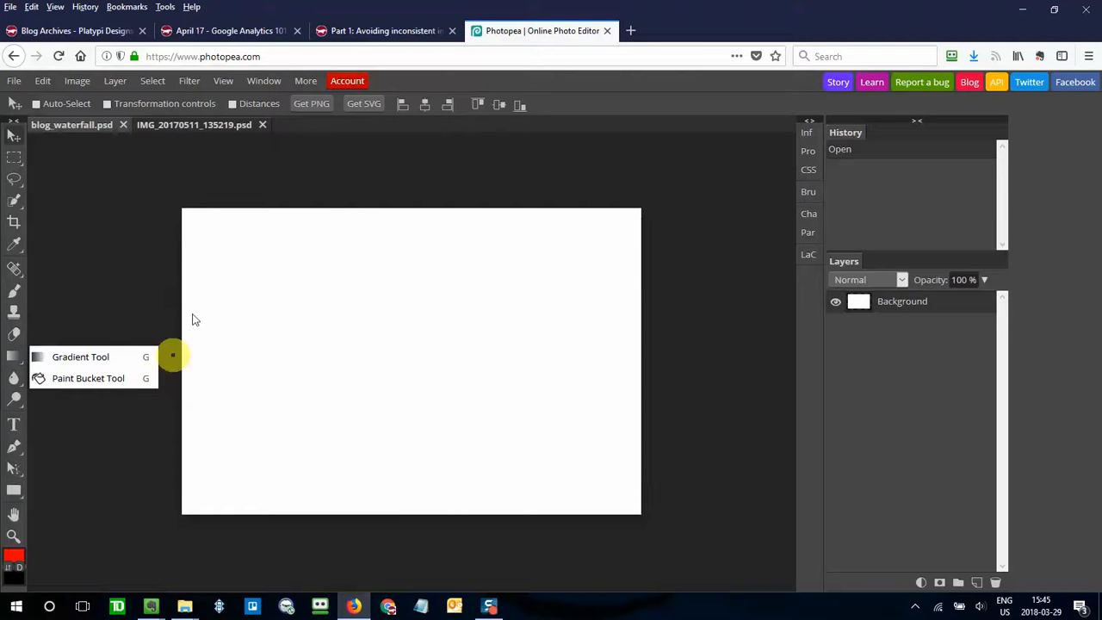
{"action": "left_click", "coordinate": [137, 278]}
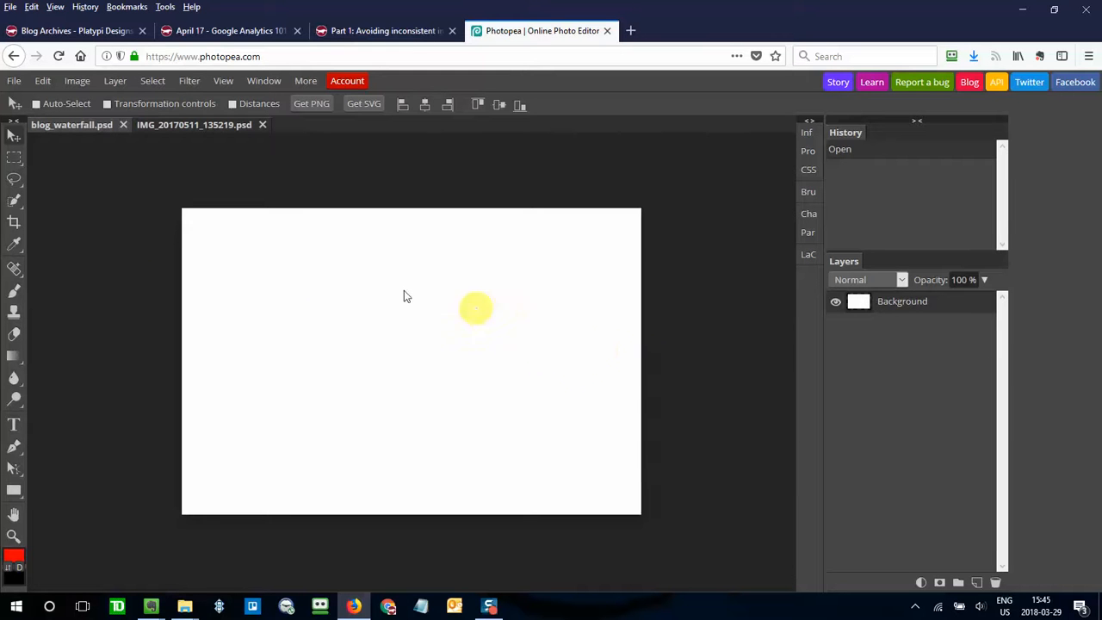
- Resize the IMG_20170511_135219 photo to 1000 px wide, keeping its aspect ratio
{"action": "left_click", "coordinate": [195, 125]}
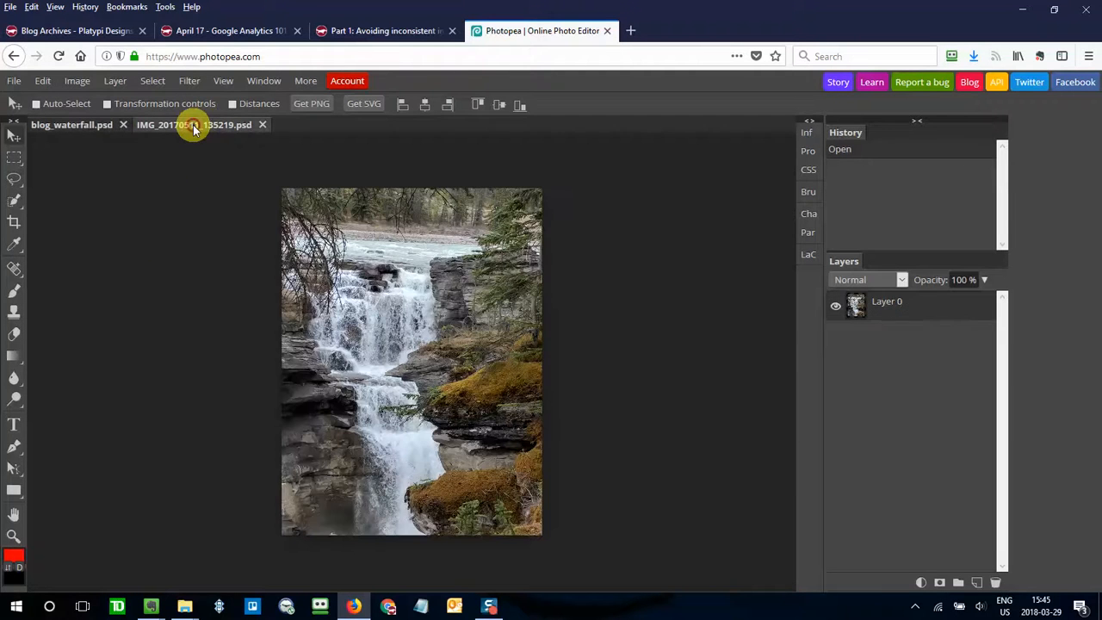
{"action": "left_click", "coordinate": [76, 81]}
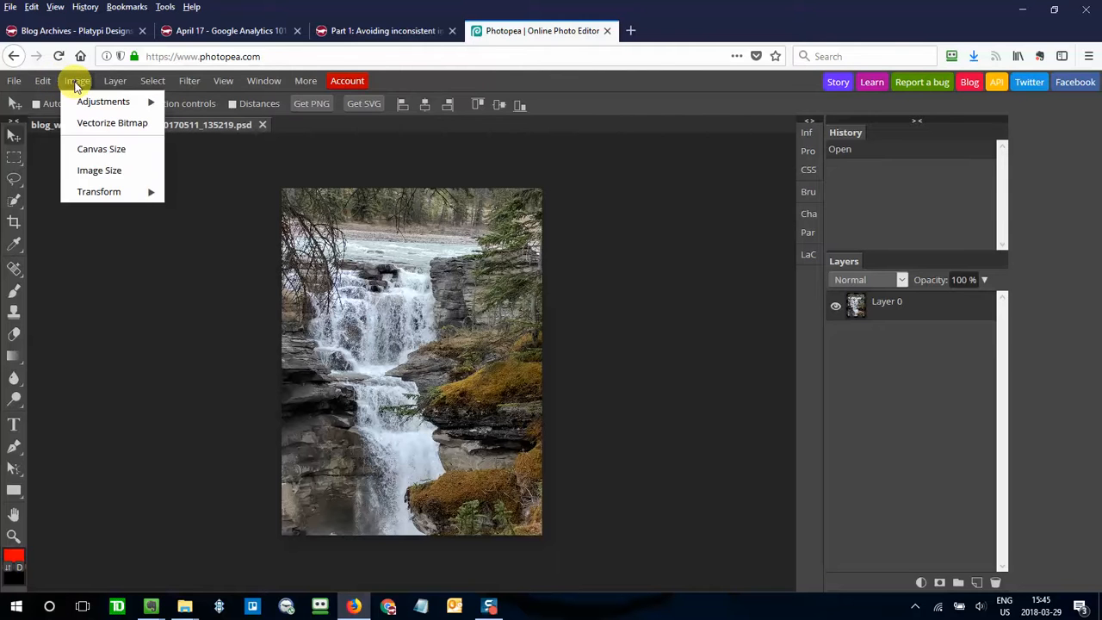
{"action": "left_click", "coordinate": [89, 171]}
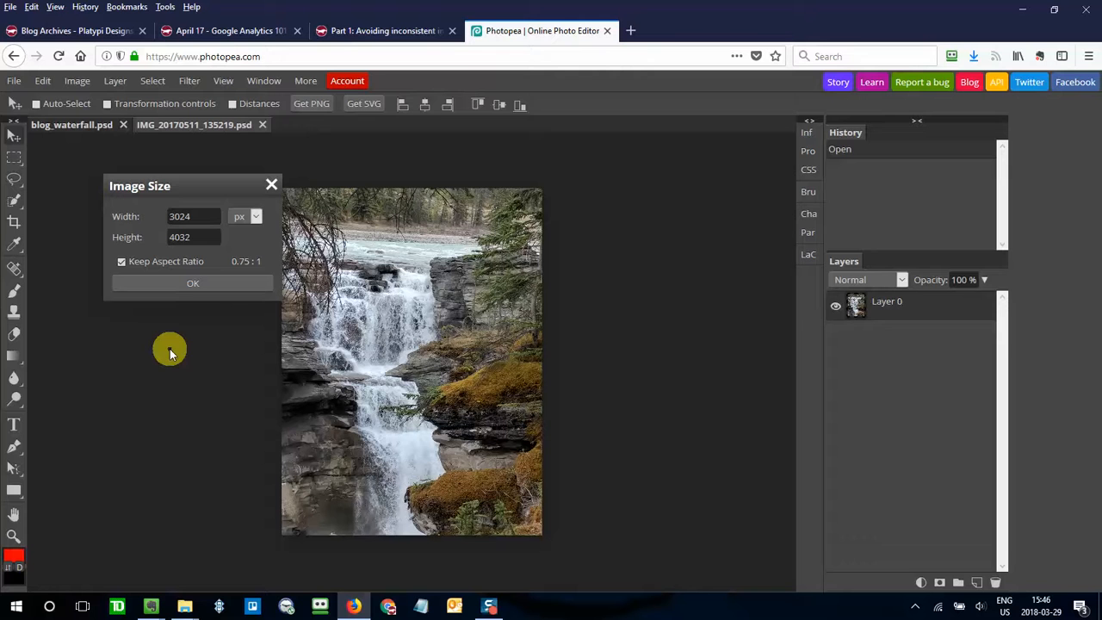
{"action": "double_click", "coordinate": [179, 216]}
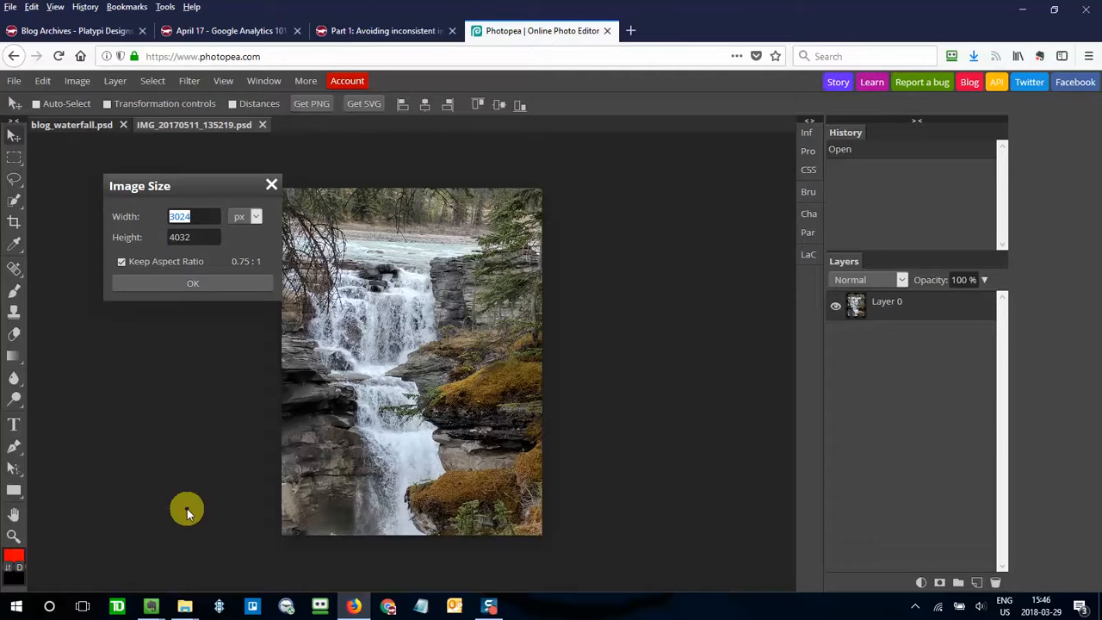
{"action": "type", "text": "1000"}
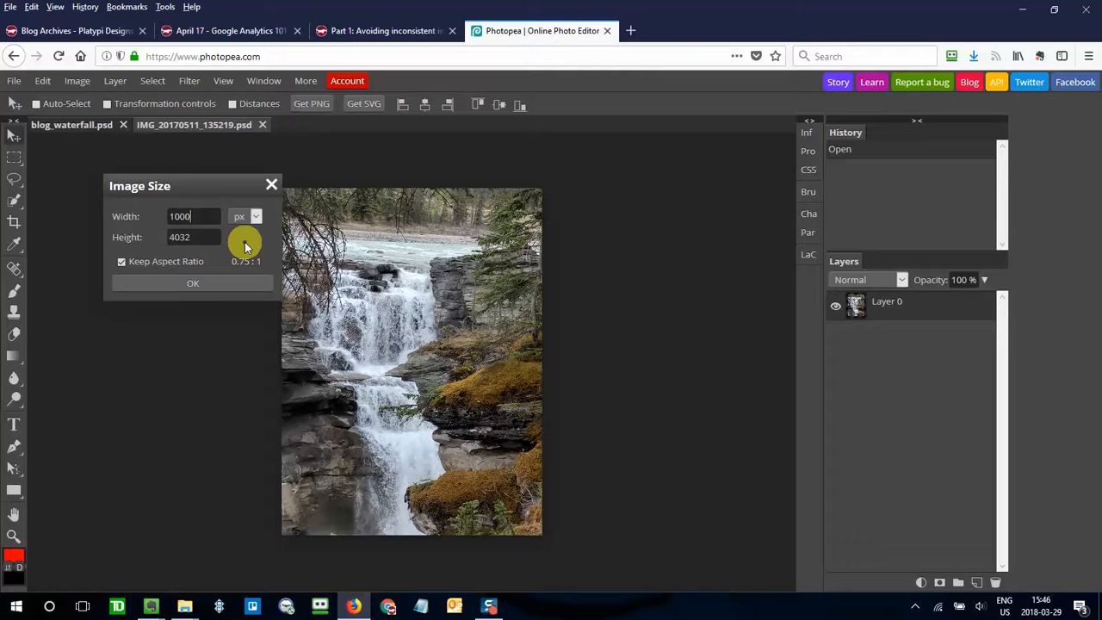
{"action": "double_click", "coordinate": [182, 237]}
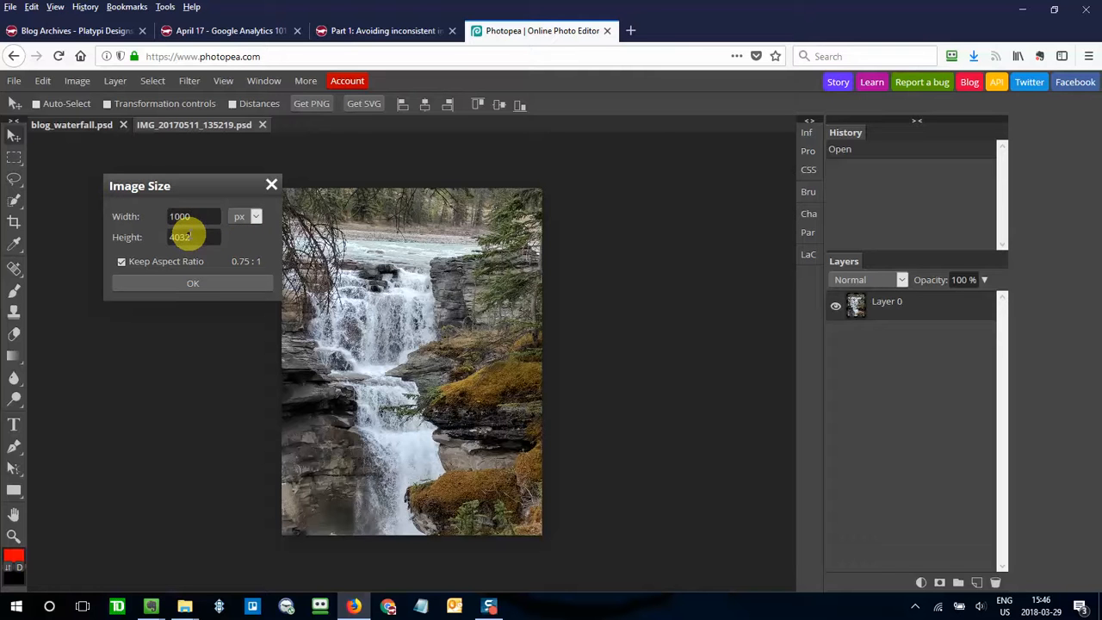
{"action": "left_click", "coordinate": [243, 246]}
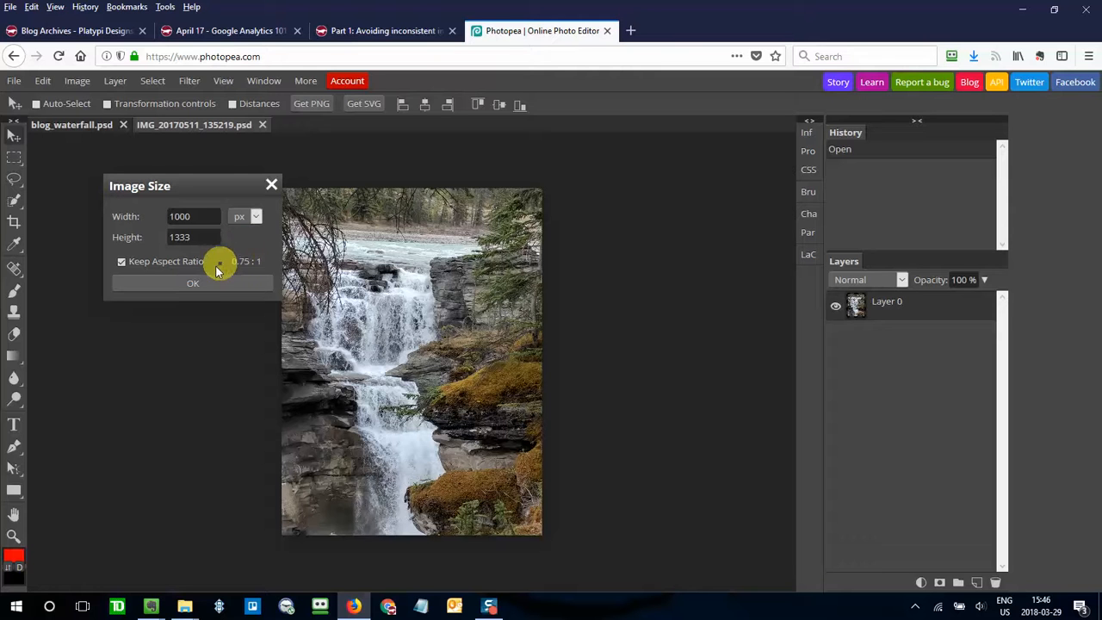
{"action": "left_click", "coordinate": [179, 286]}
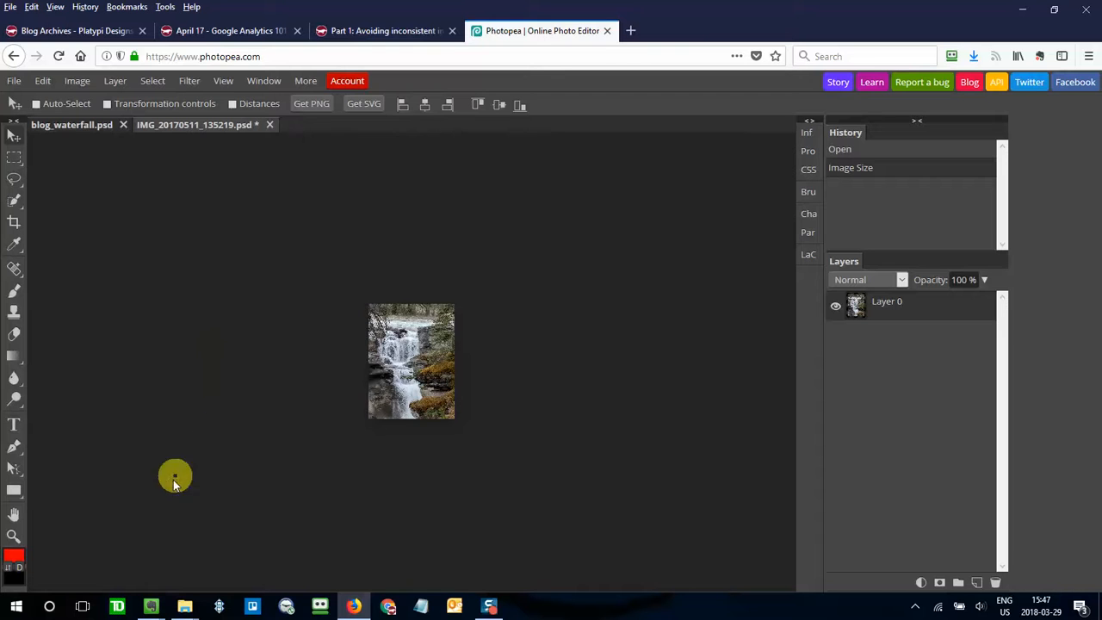
- Examine the resized waterfall photo at several magnifications with the Zoom tool
{"action": "mouse_move", "coordinate": [16, 199]}
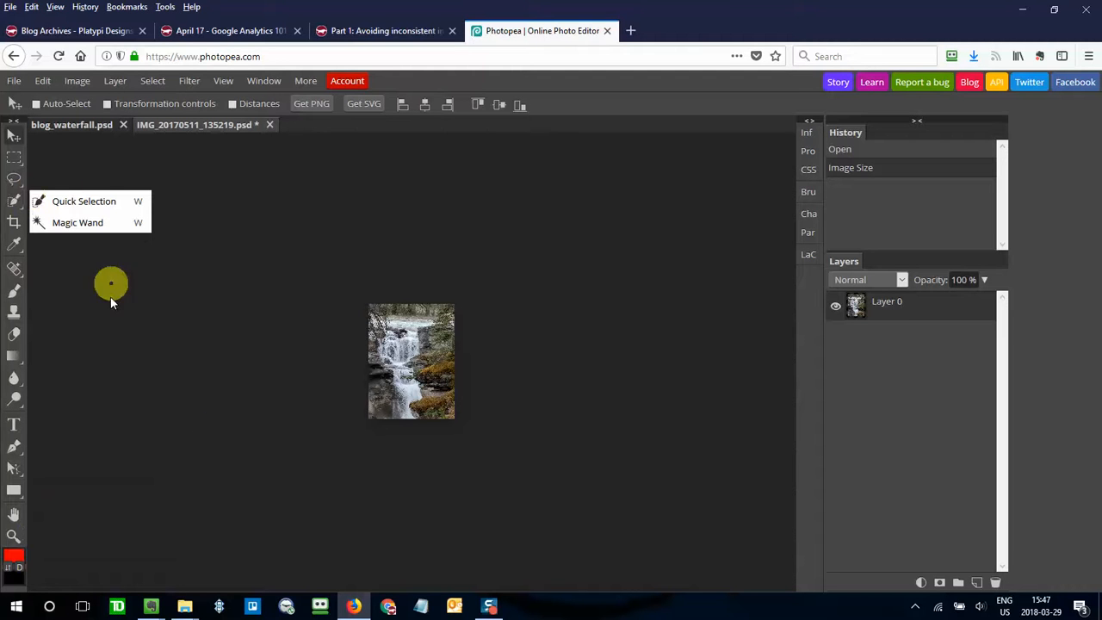
{"action": "mouse_move", "coordinate": [10, 265]}
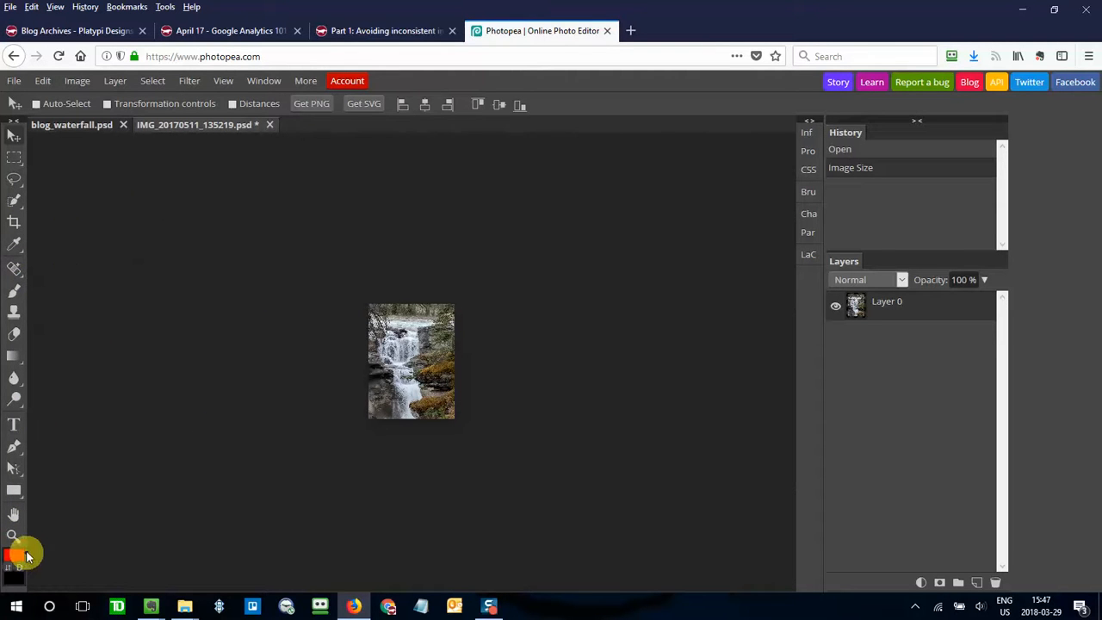
{"action": "left_click", "coordinate": [13, 535]}
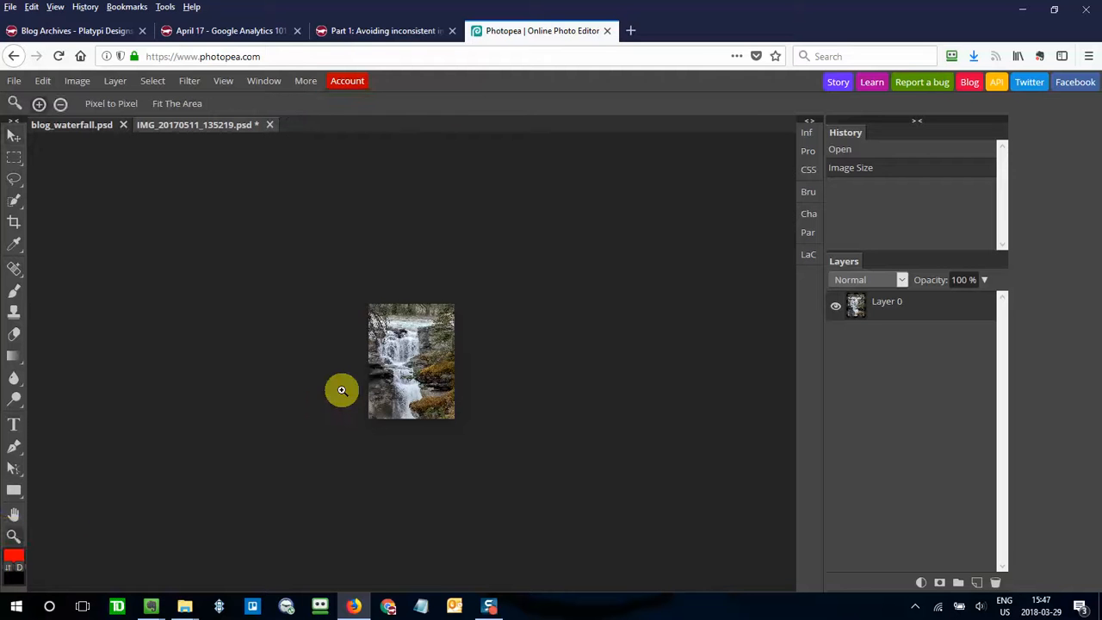
{"action": "left_click", "coordinate": [385, 363]}
{"action": "left_click", "coordinate": [389, 362]}
{"action": "left_click", "coordinate": [391, 362]}
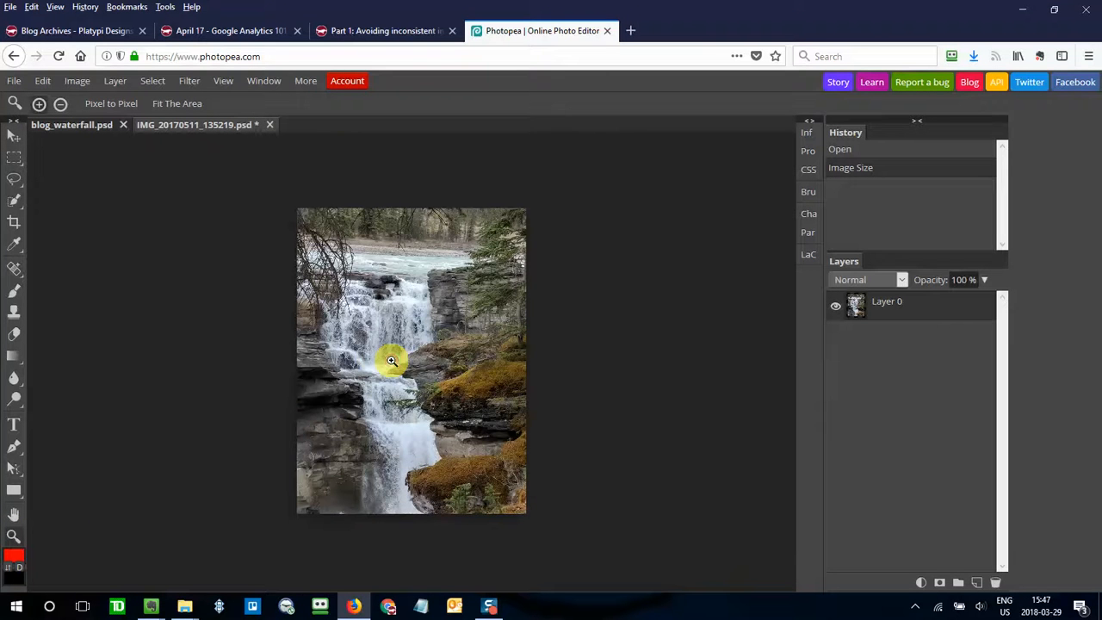
{"action": "left_click", "coordinate": [390, 361]}
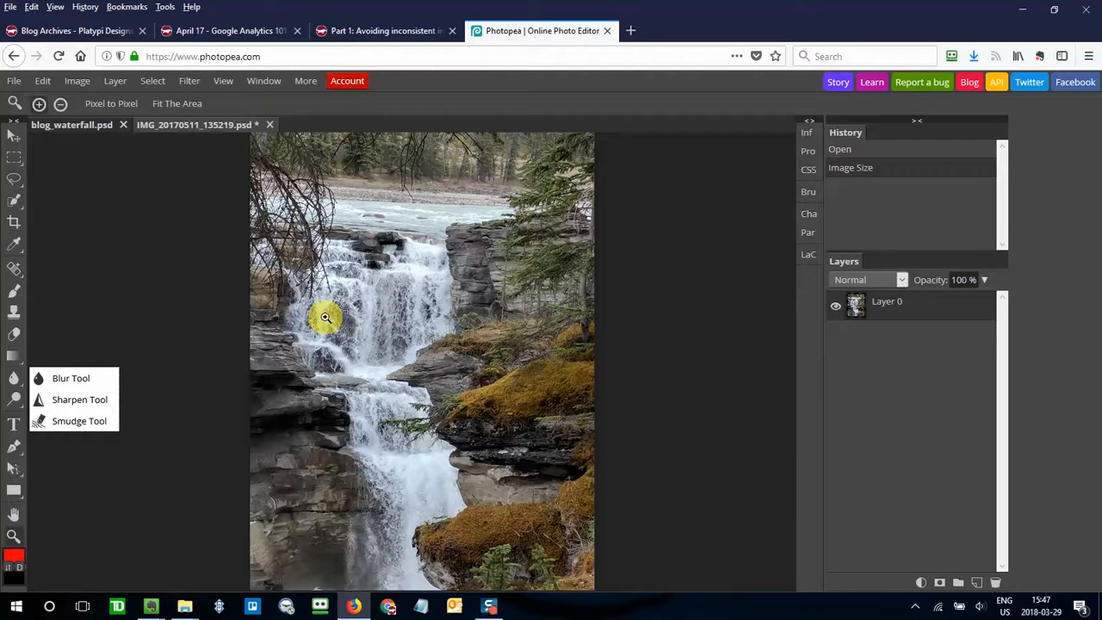
{"action": "key", "text": "alt"}
{"action": "left_click", "coordinate": [215, 376], "text": "alt"}
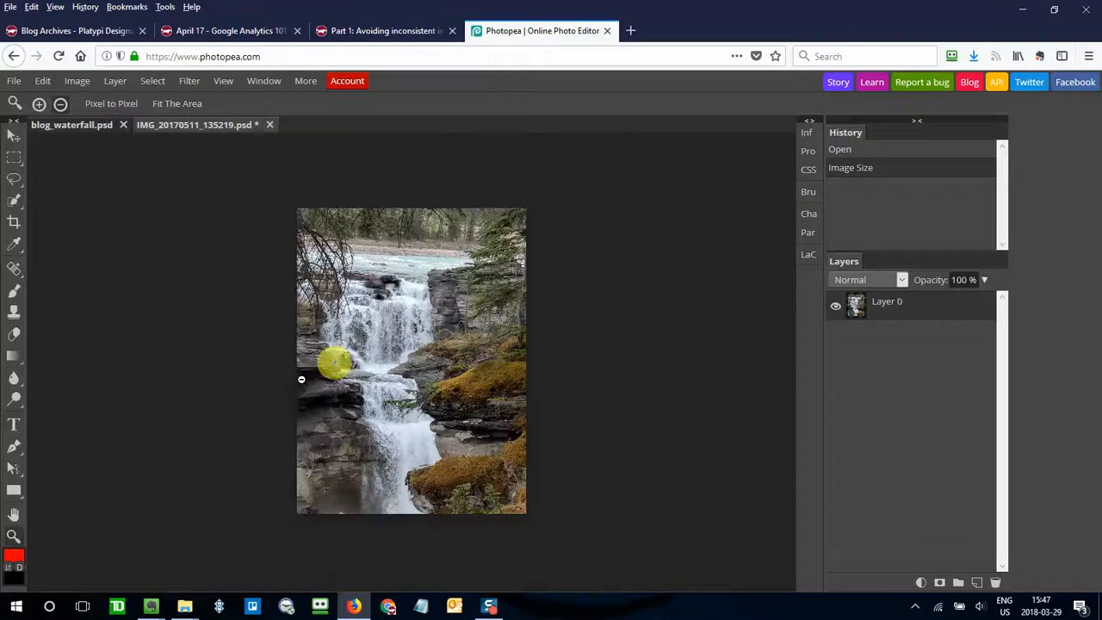
{"action": "left_click", "coordinate": [382, 379], "text": "alt"}
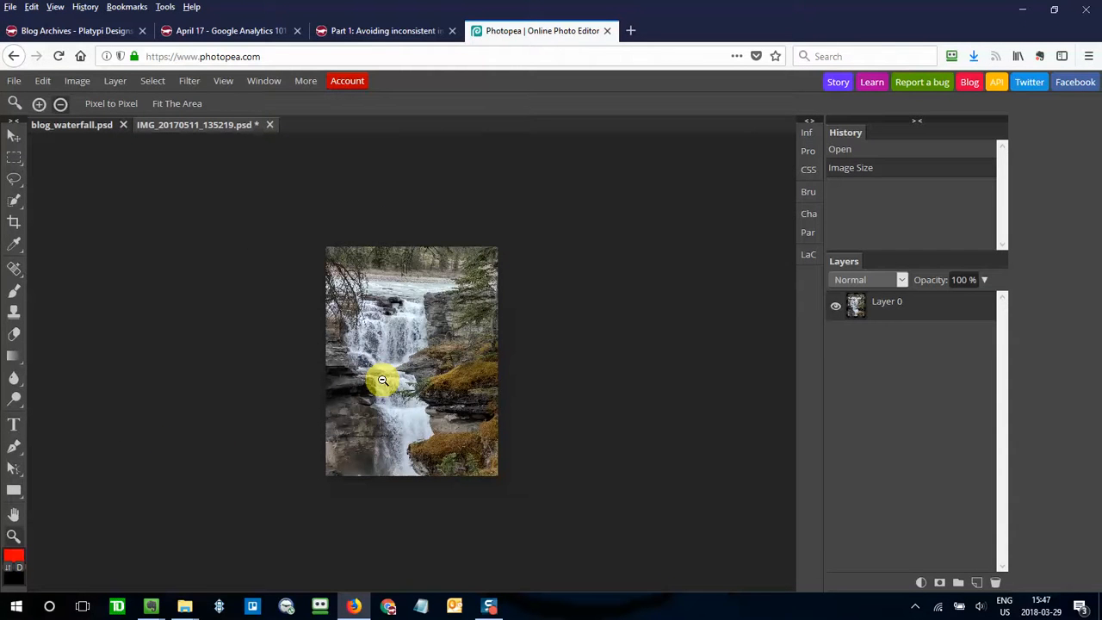
{"action": "left_click", "coordinate": [382, 379]}
{"action": "left_click", "coordinate": [382, 379]}
{"action": "left_click", "coordinate": [382, 379]}
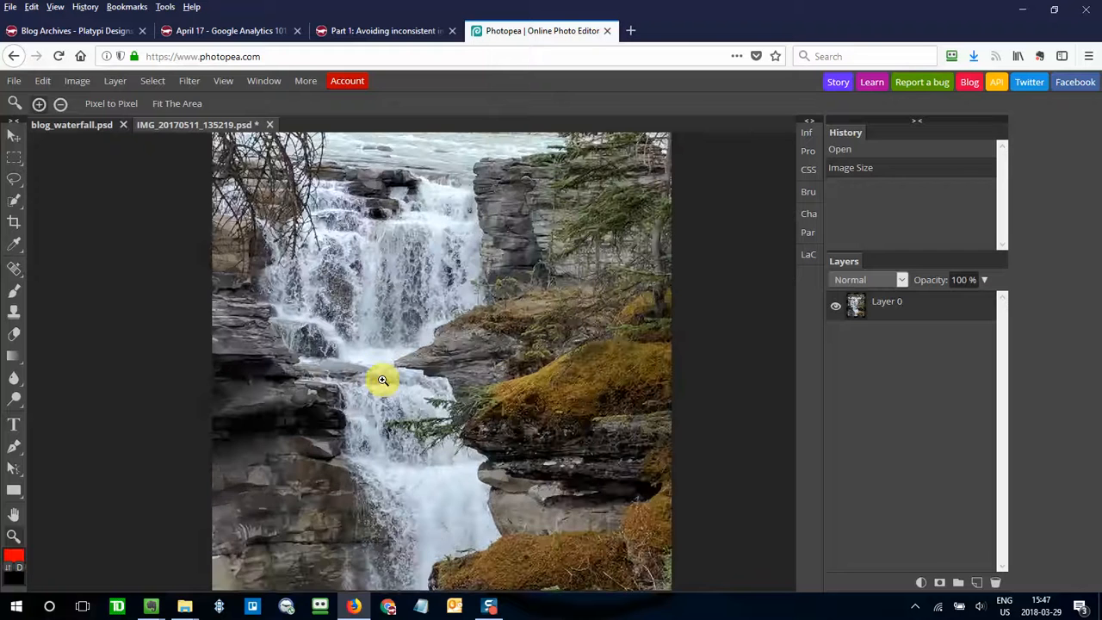
{"action": "left_click", "coordinate": [383, 379], "text": "alt"}
{"action": "left_click", "coordinate": [383, 380], "text": "alt"}
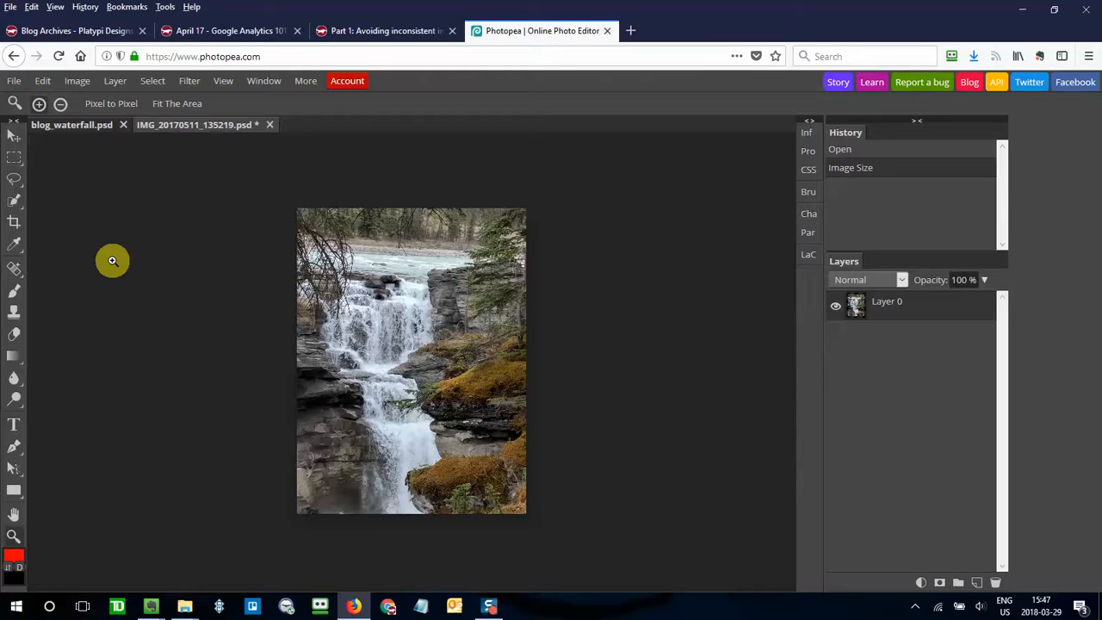
- Copy the entire resized photo and paste it into the blog_waterfall project as a new layer
{"action": "key", "text": "ctrl+a"}
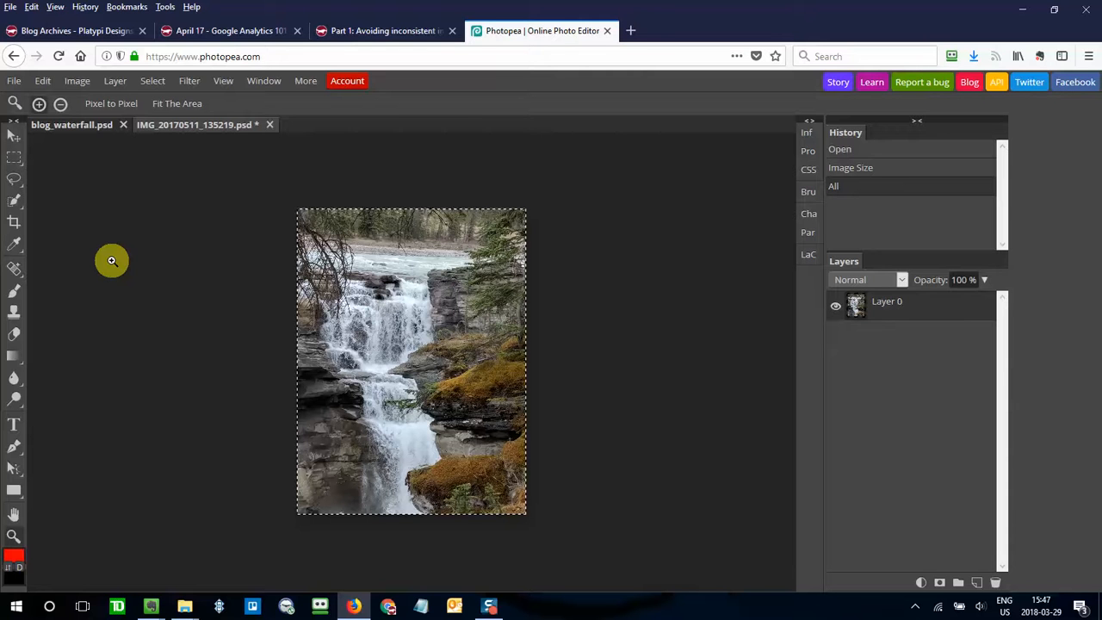
{"action": "left_click", "coordinate": [88, 127]}
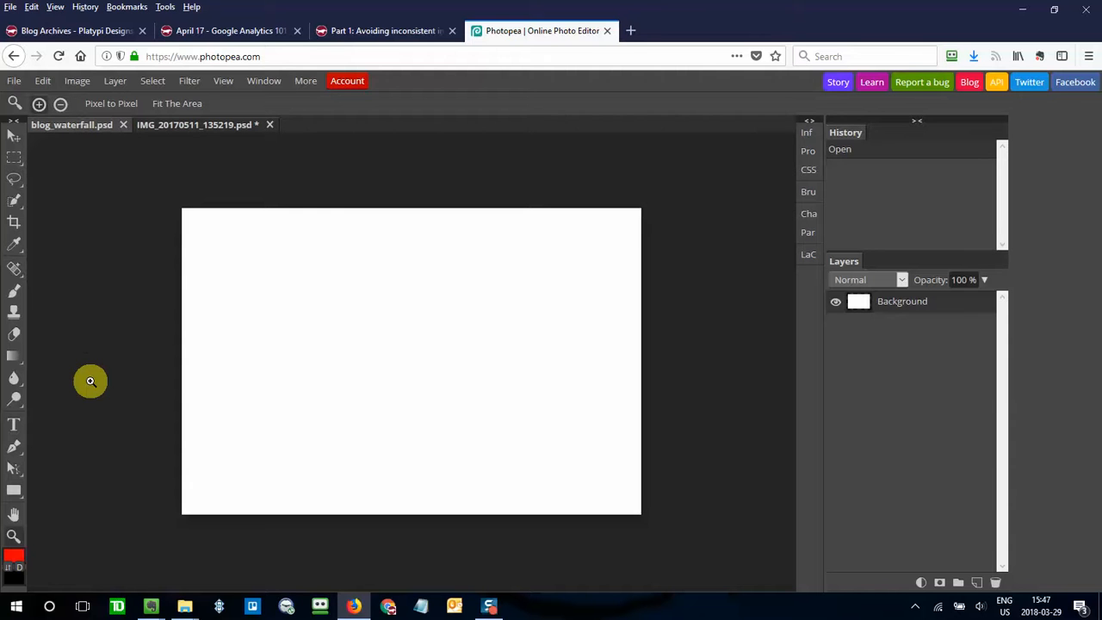
{"action": "key", "text": "ctrl+v"}
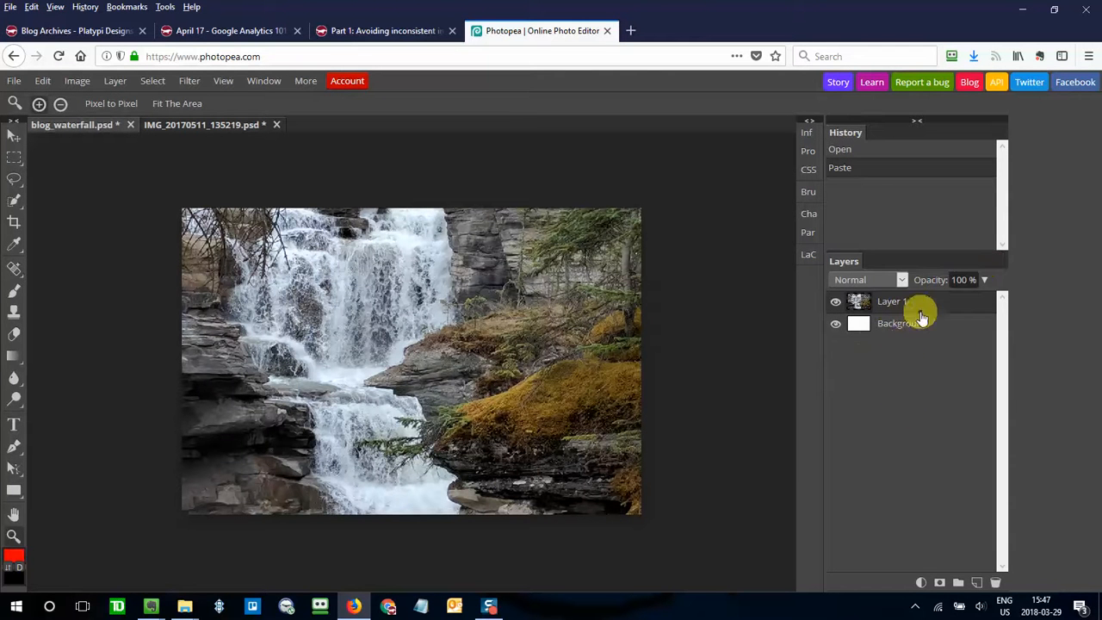
- Hide the pasted photo layer to check the white background beneath it, and show the layer again
{"action": "left_click", "coordinate": [952, 331]}
{"action": "left_click", "coordinate": [953, 303]}
{"action": "left_click", "coordinate": [835, 302]}
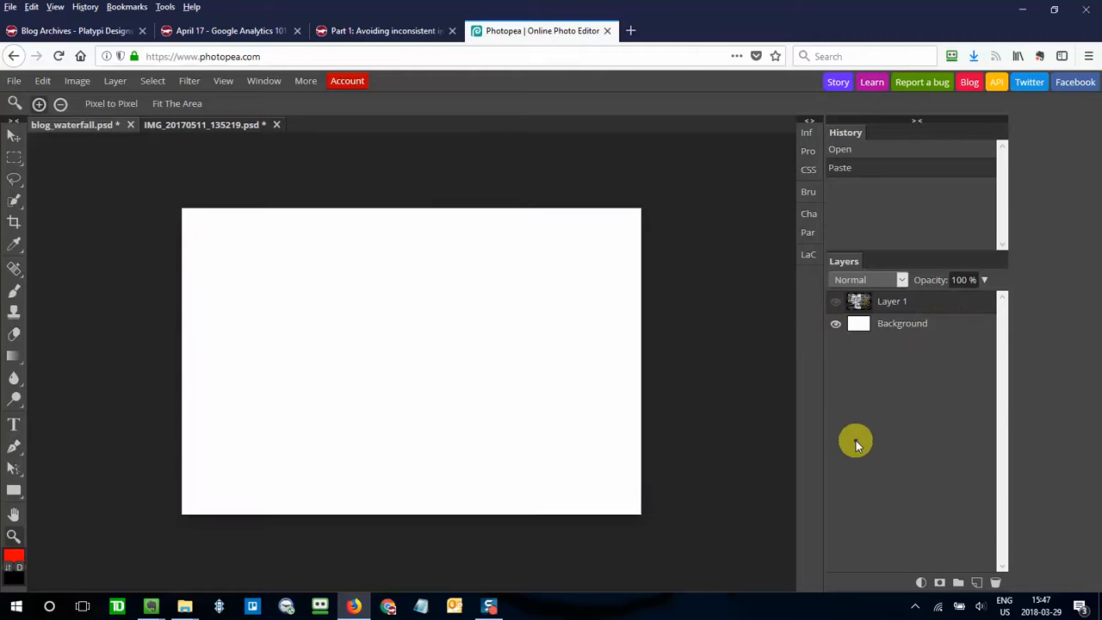
{"action": "left_click", "coordinate": [834, 303]}
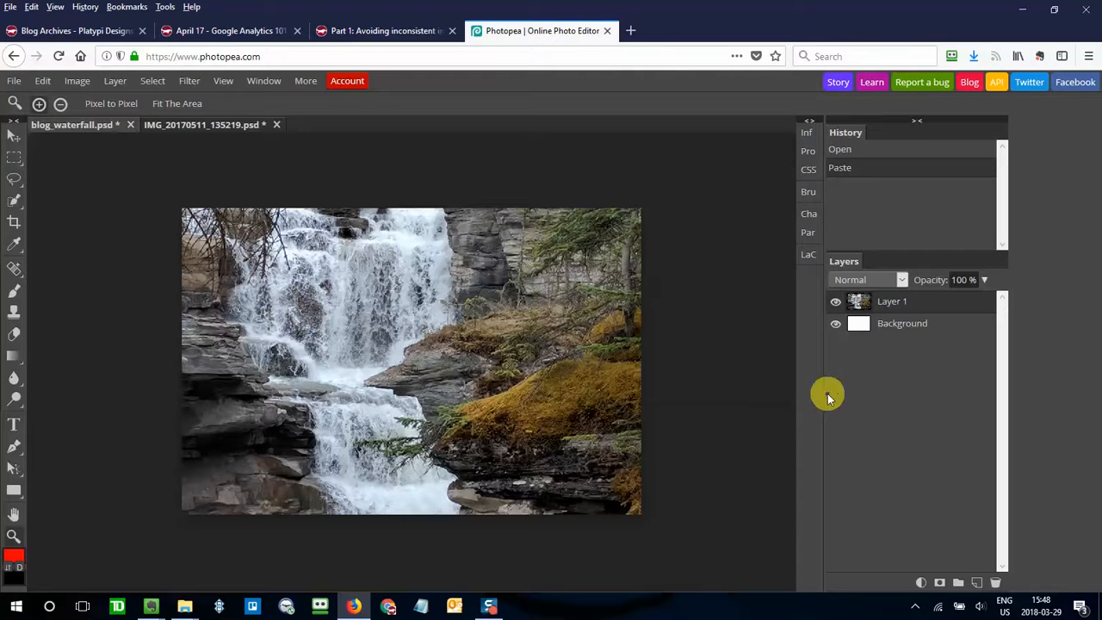
- Reposition the pasted waterfall layer with the Move tool, shifting it slightly downward to frame the falls within the canvas
{"action": "left_click", "coordinate": [12, 141]}
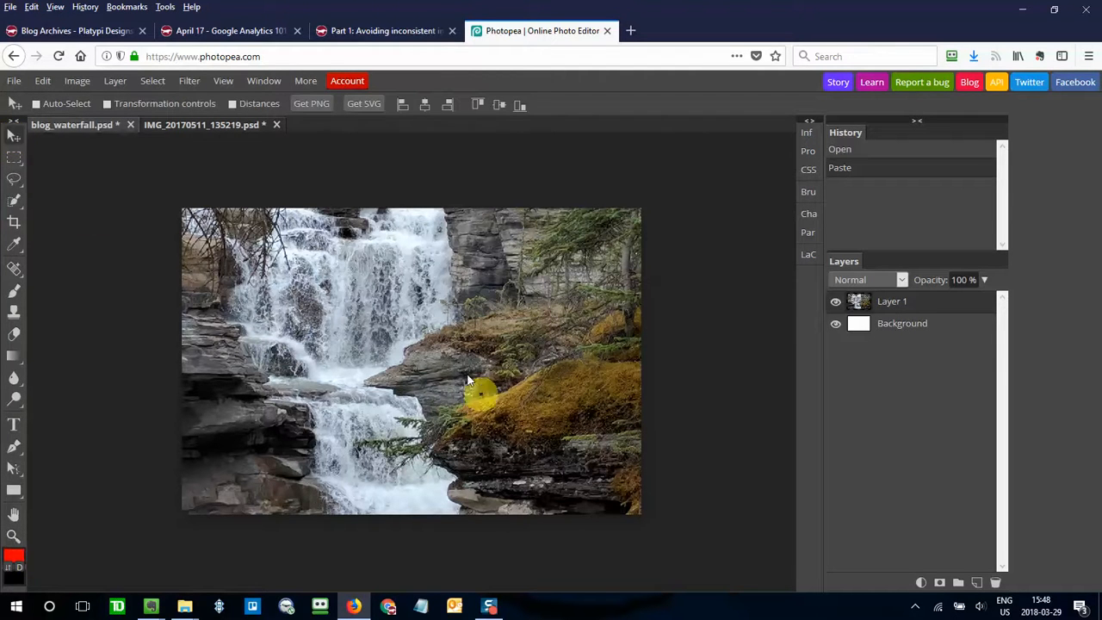
{"action": "left_click_drag", "start_coordinate": [440, 298], "coordinate": [366, 322]}
{"action": "left_click_drag", "start_coordinate": [473, 320], "coordinate": [440, 308]}
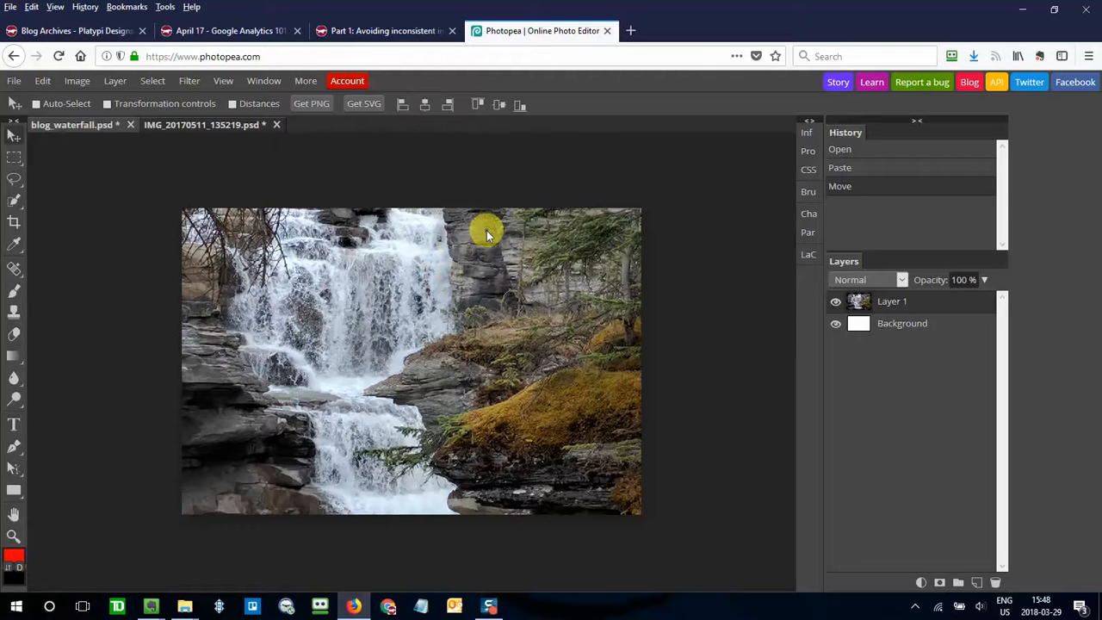
{"action": "mouse_move", "coordinate": [486, 230]}
{"action": "left_mouse_down"}
{"action": "mouse_move", "coordinate": [492, 341]}
{"action": "mouse_move", "coordinate": [486, 242]}
{"action": "left_mouse_up"}
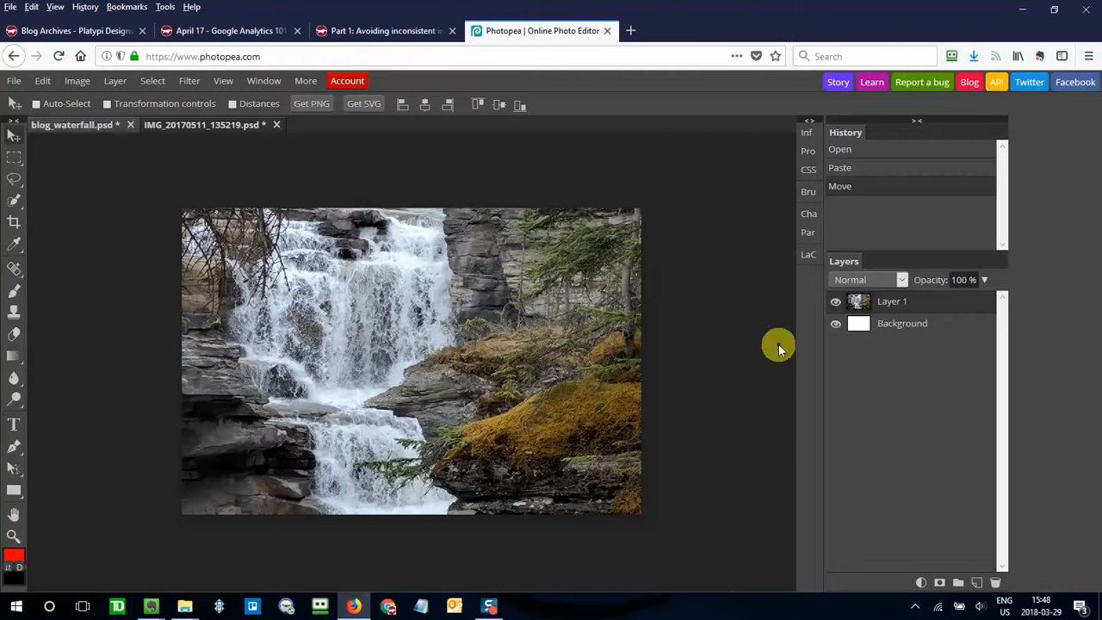
- Export the blog_waterfall image as a 1000 × 667 px JPG at 60% quality and save the file to the computer
{"action": "left_click", "coordinate": [13, 83]}
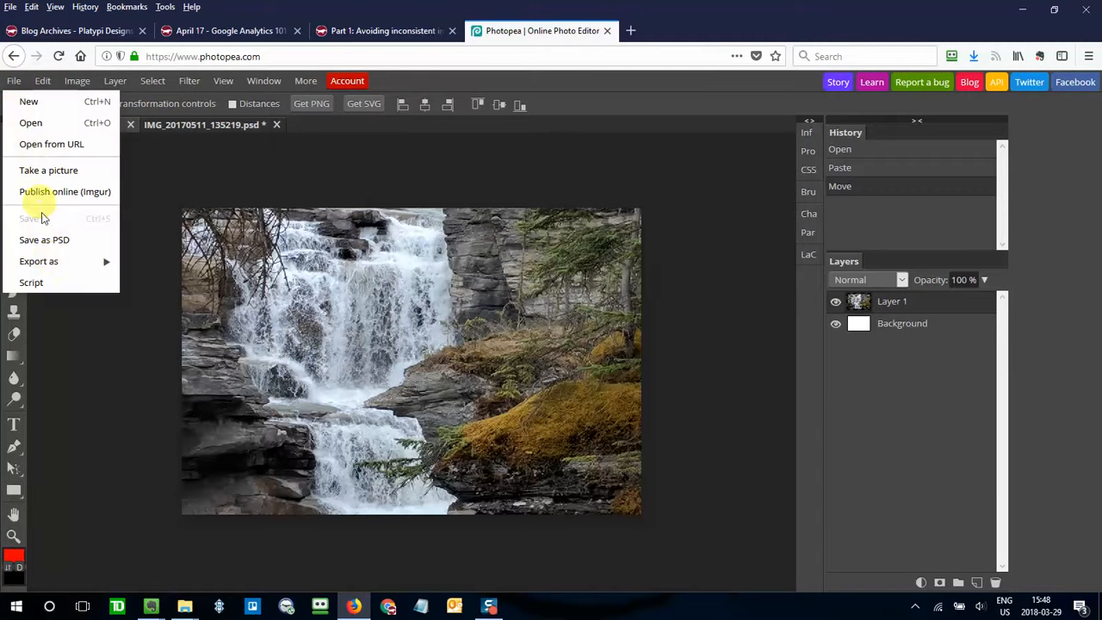
{"action": "mouse_move", "coordinate": [47, 261]}
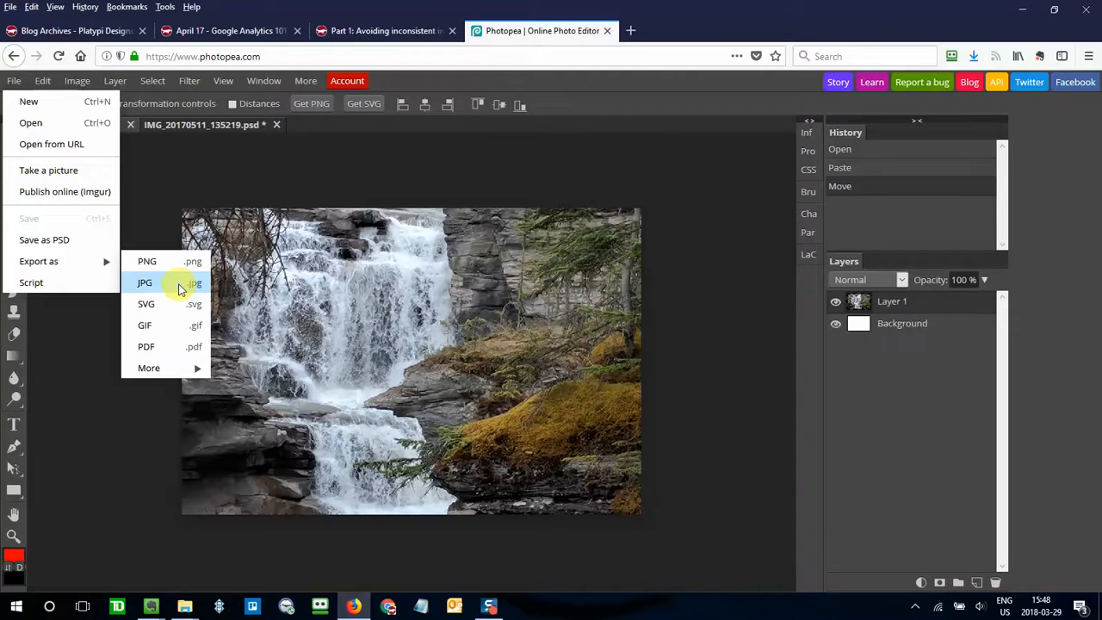
{"action": "left_click", "coordinate": [145, 282]}
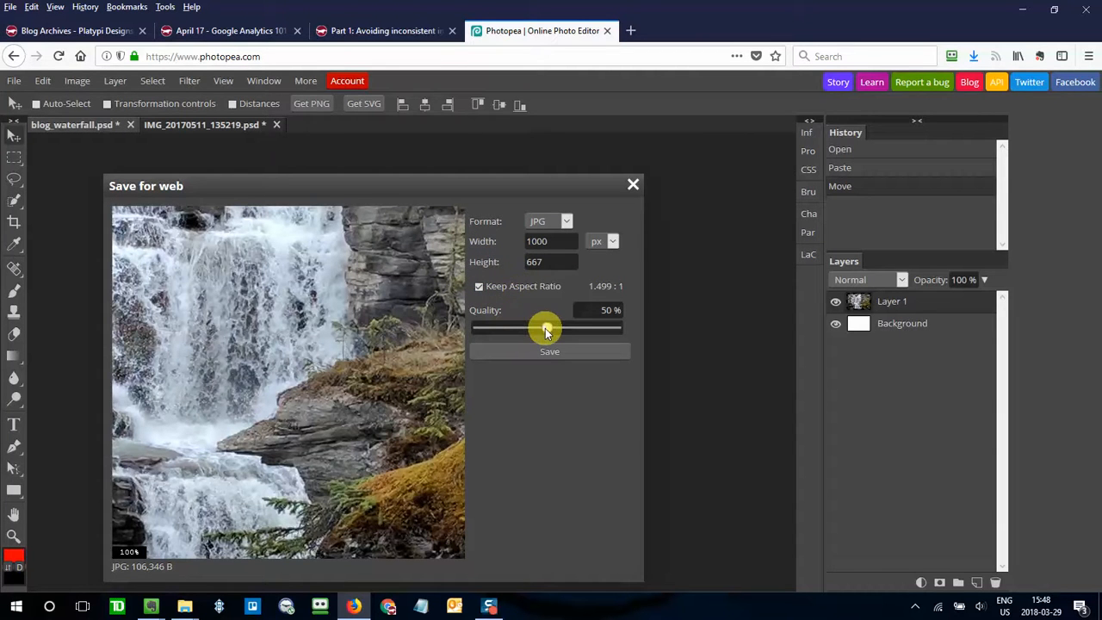
{"action": "left_click_drag", "start_coordinate": [545, 328], "coordinate": [559, 330]}
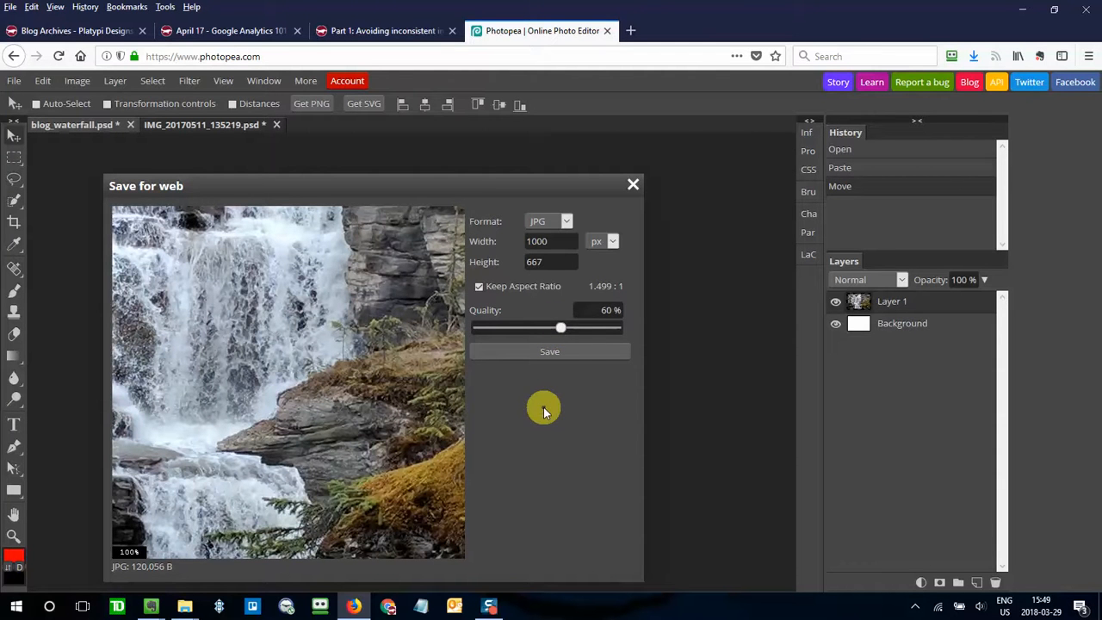
{"action": "left_click_drag", "start_coordinate": [593, 310], "coordinate": [617, 308]}
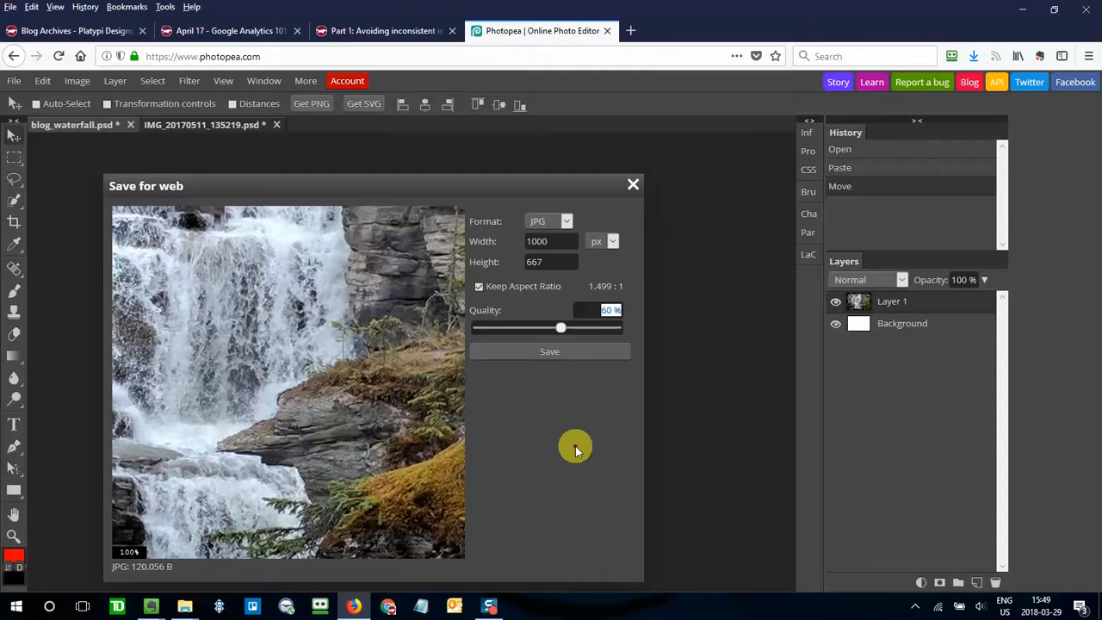
{"action": "left_click", "coordinate": [542, 397]}
{"action": "left_click", "coordinate": [545, 350]}
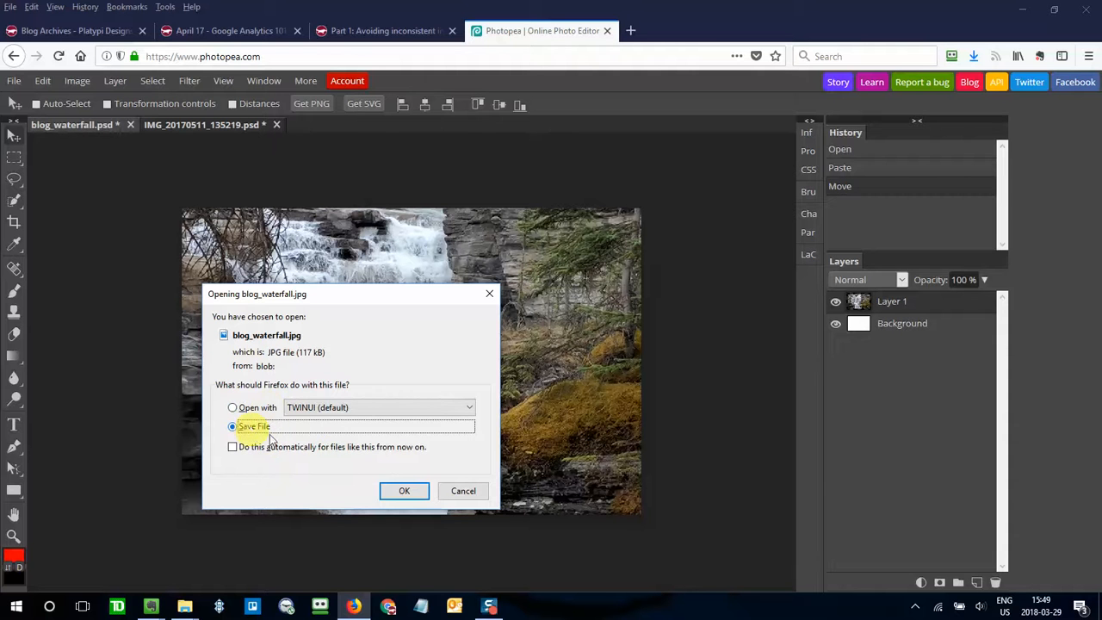
{"action": "left_click", "coordinate": [406, 492]}
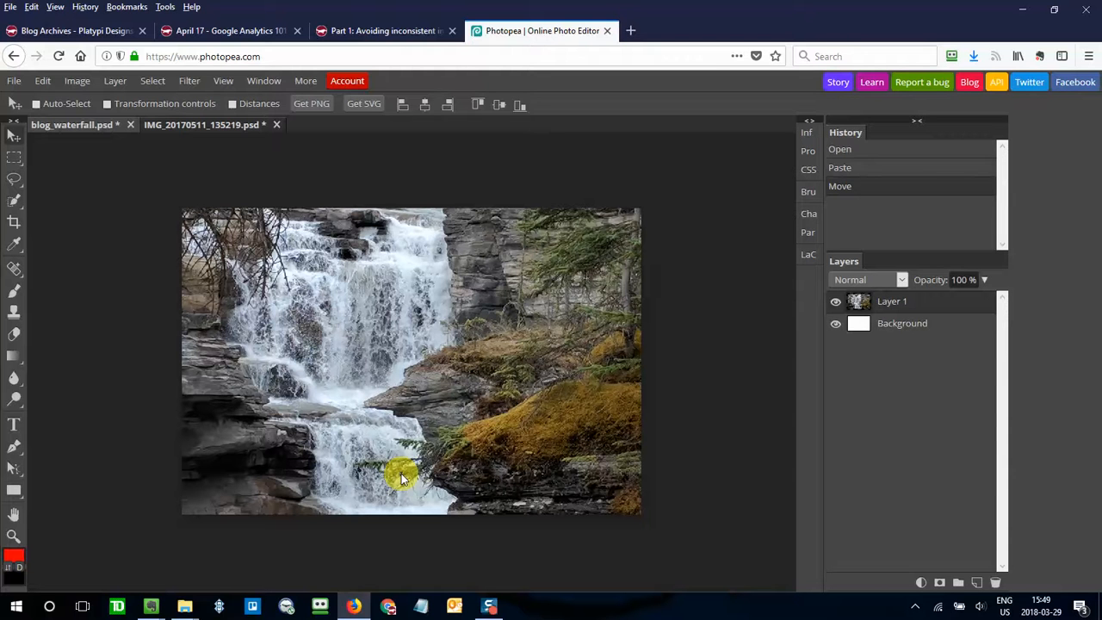
{"action": "right_click", "coordinate": [14, 199]}
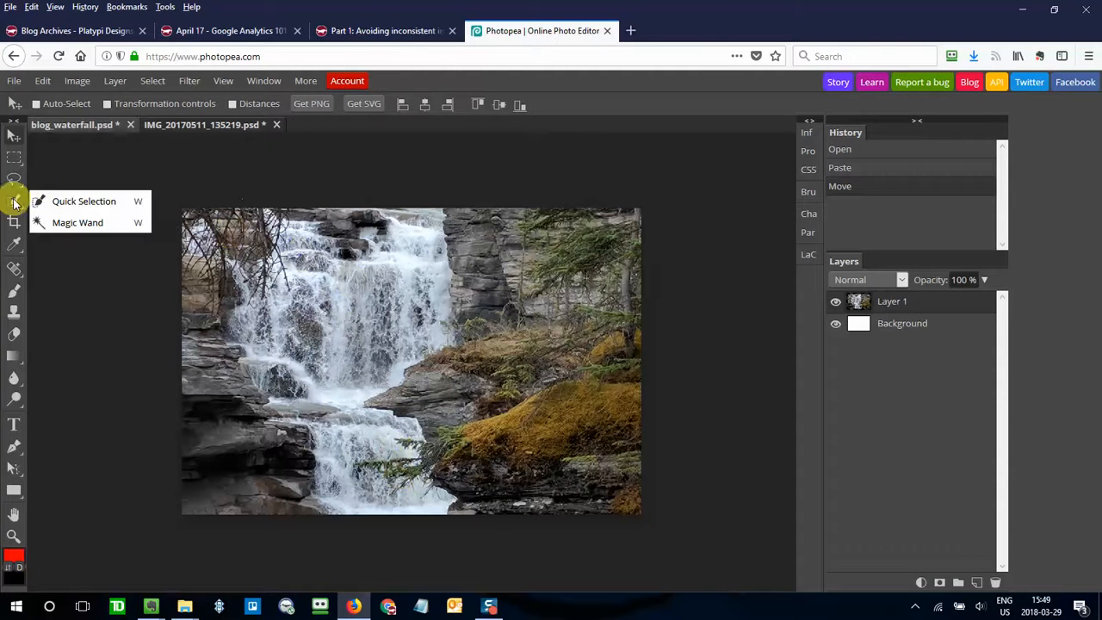
{"action": "left_click", "coordinate": [275, 182]}
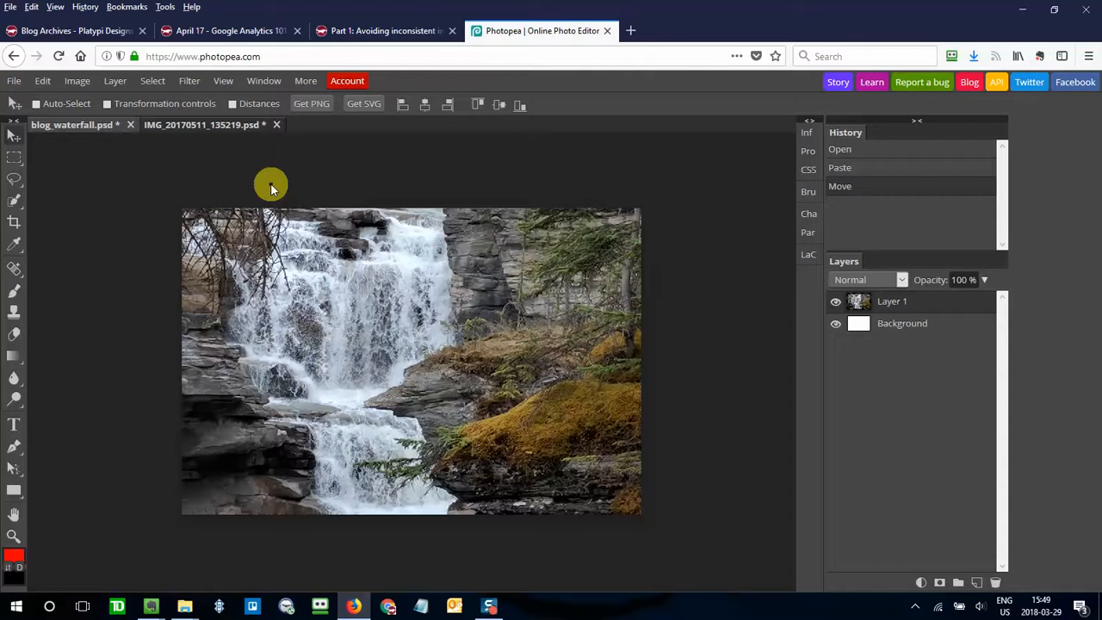
{"action": "left_click", "coordinate": [13, 82]}
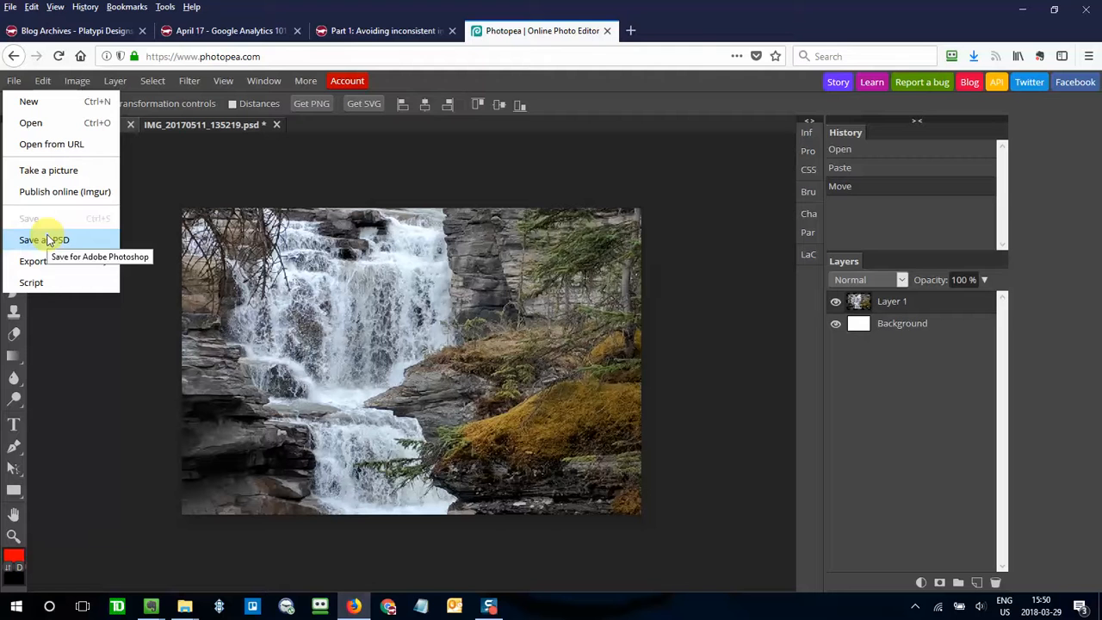
{"action": "left_click", "coordinate": [267, 178]}
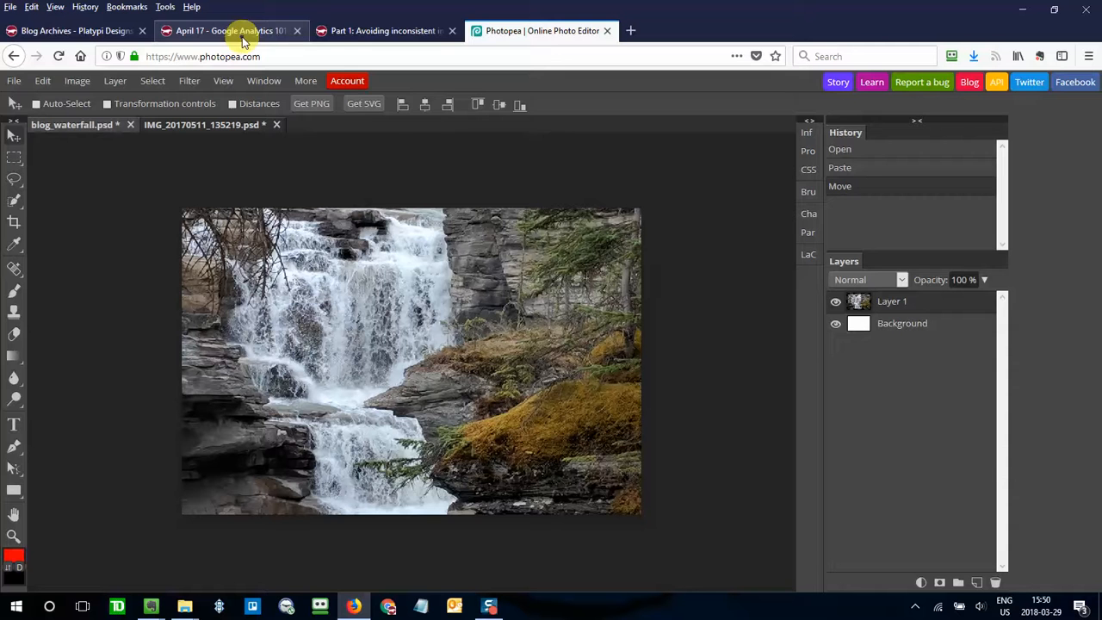
- Return to the Platypi Designs blog archive in the browser and open the site's Contact page
{"action": "left_click", "coordinate": [116, 28]}
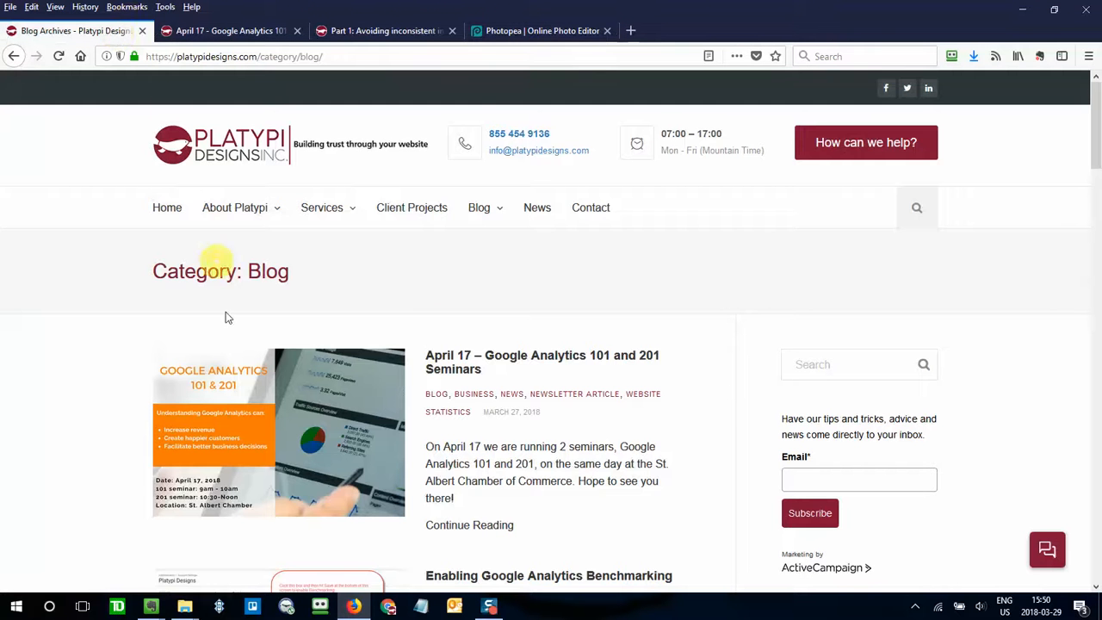
{"action": "mouse_move", "coordinate": [1096, 135]}
{"action": "left_mouse_down"}
{"action": "mouse_move", "coordinate": [1098, 254]}
{"action": "mouse_move", "coordinate": [1098, 129]}
{"action": "left_mouse_up"}
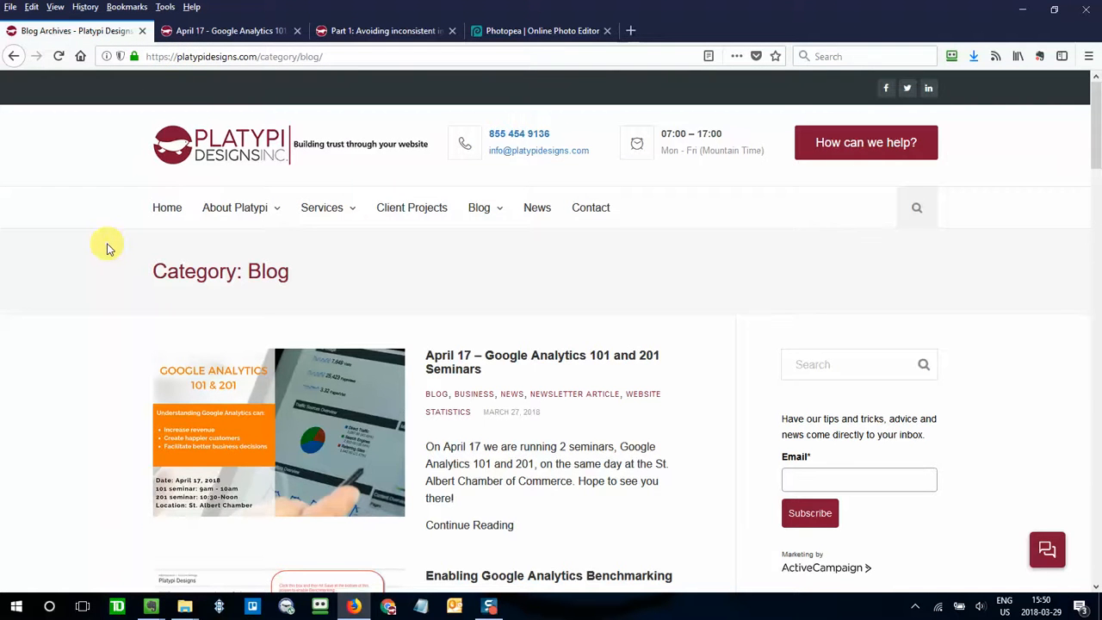
{"action": "left_click", "coordinate": [589, 209]}
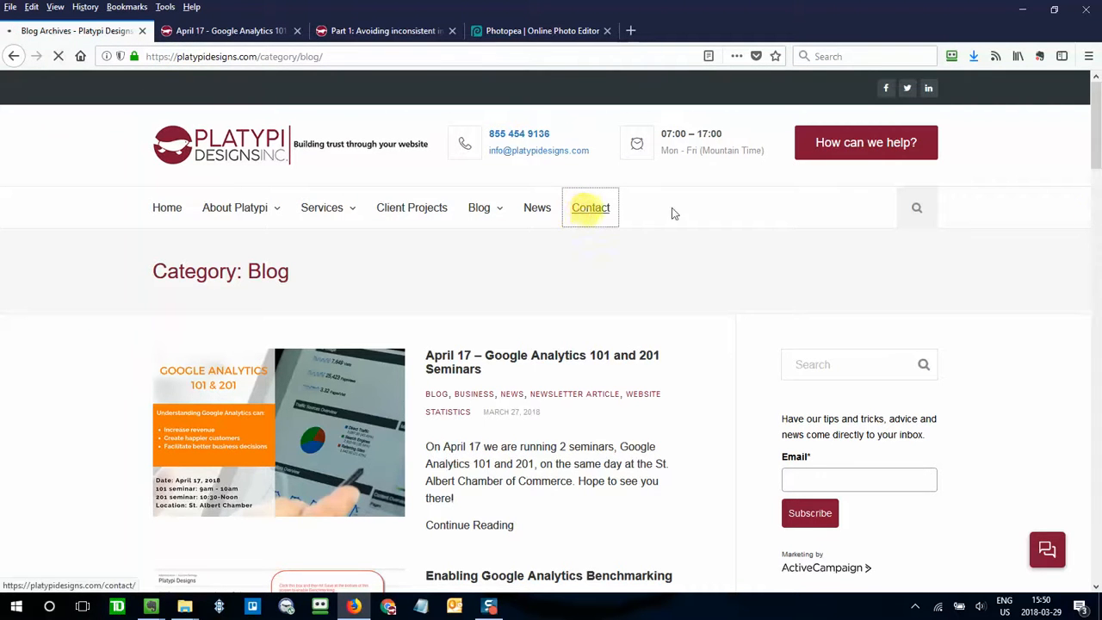